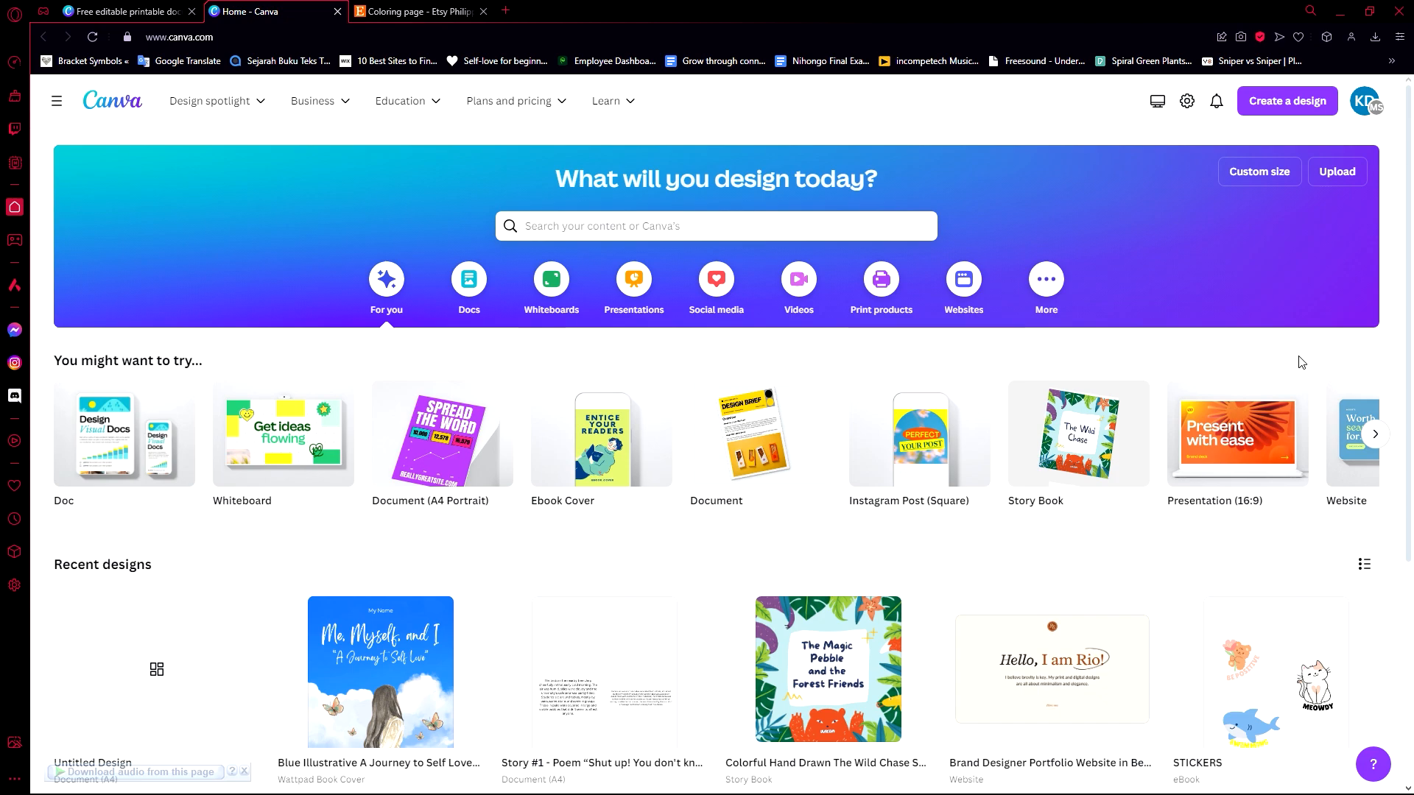
- Search the templates for A4, choose Document (A4 Portrait), and create a blank document
click(819, 224)
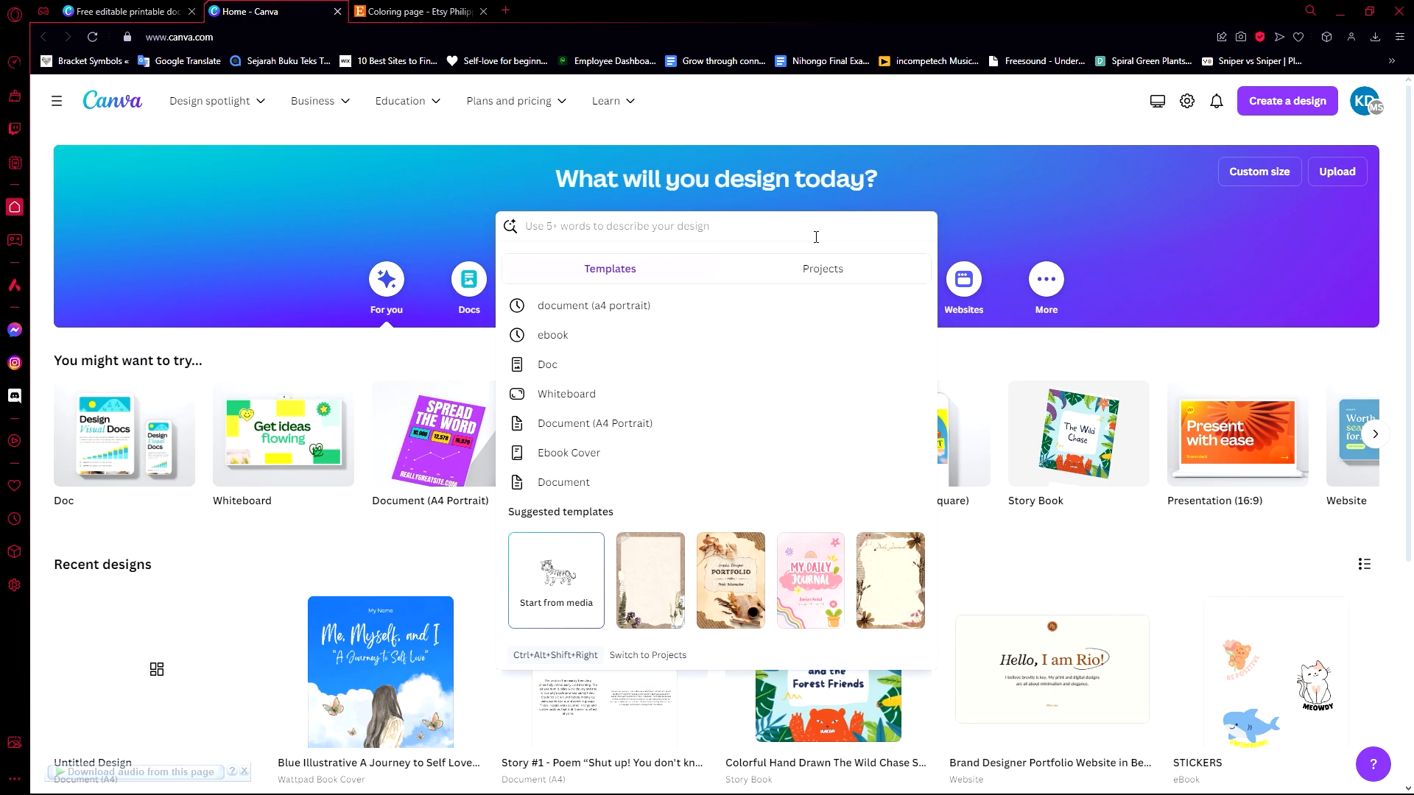
text(a4)
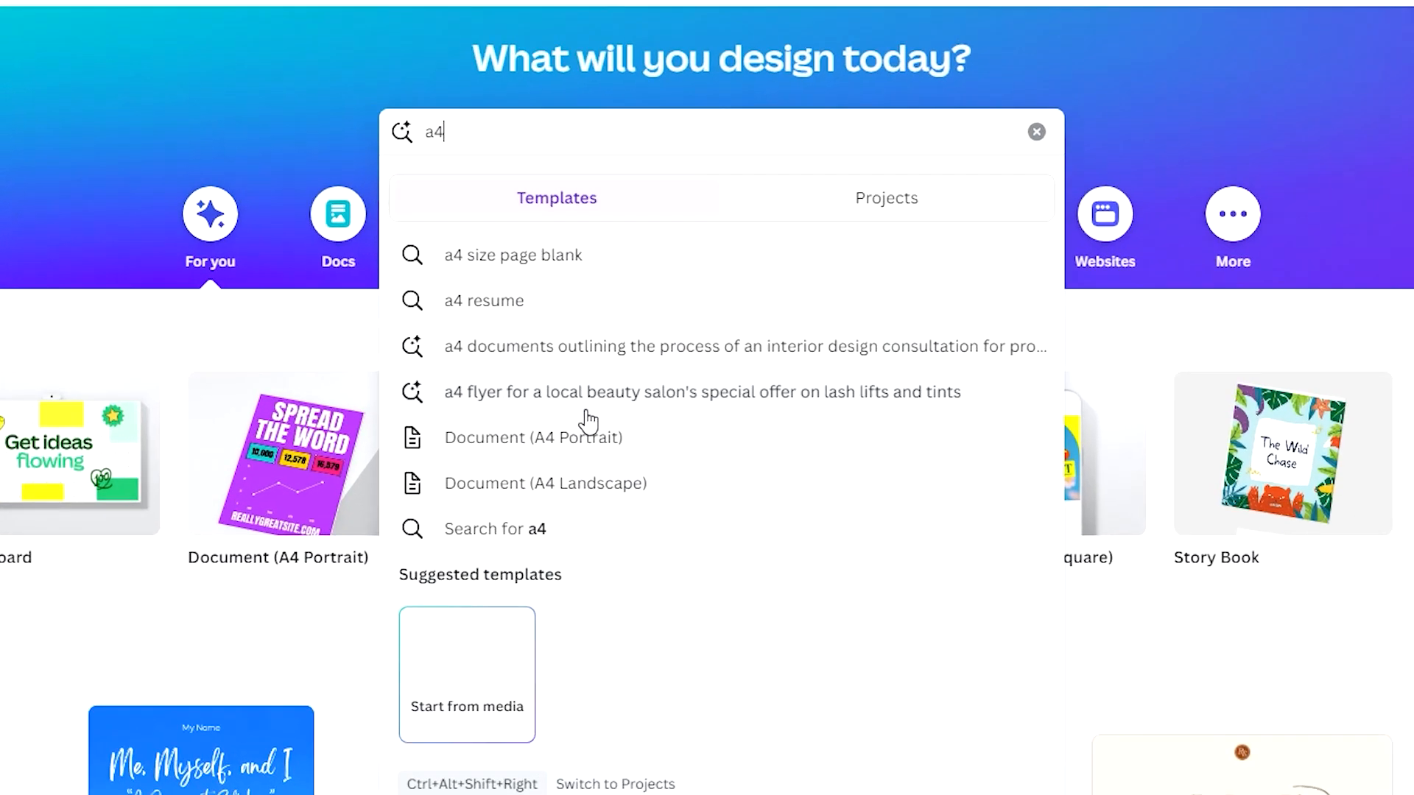
click(550, 440)
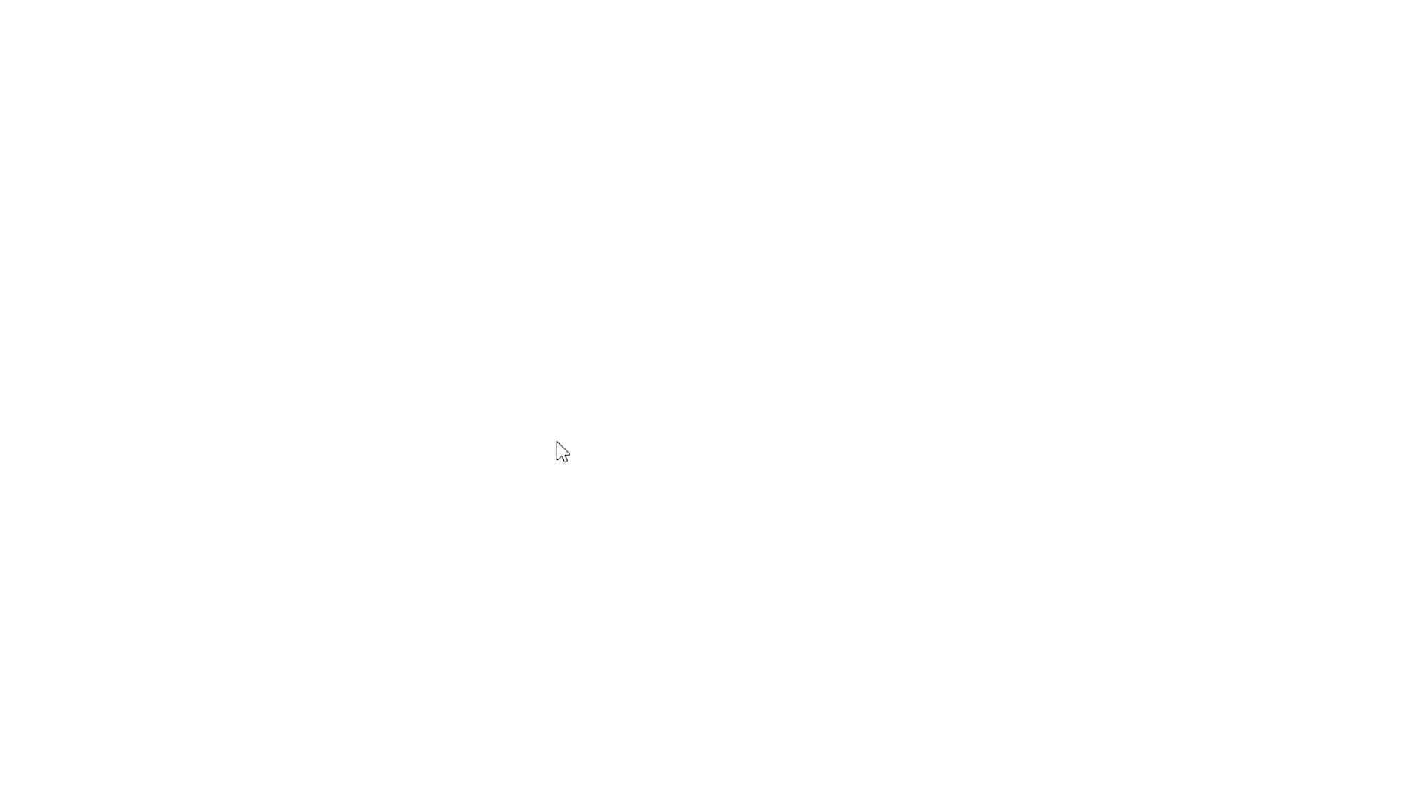
scroll(471, 495, down, 2)
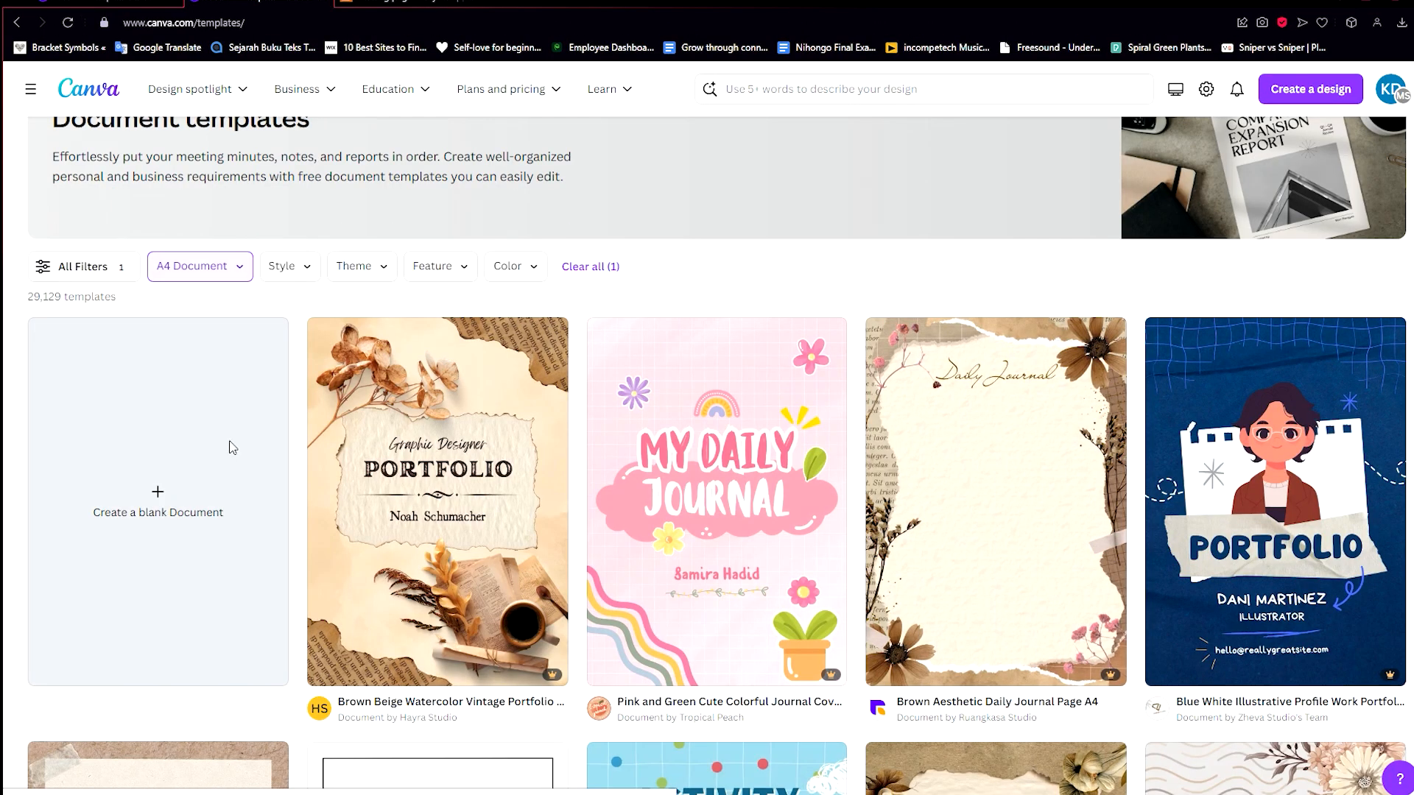
click(232, 447)
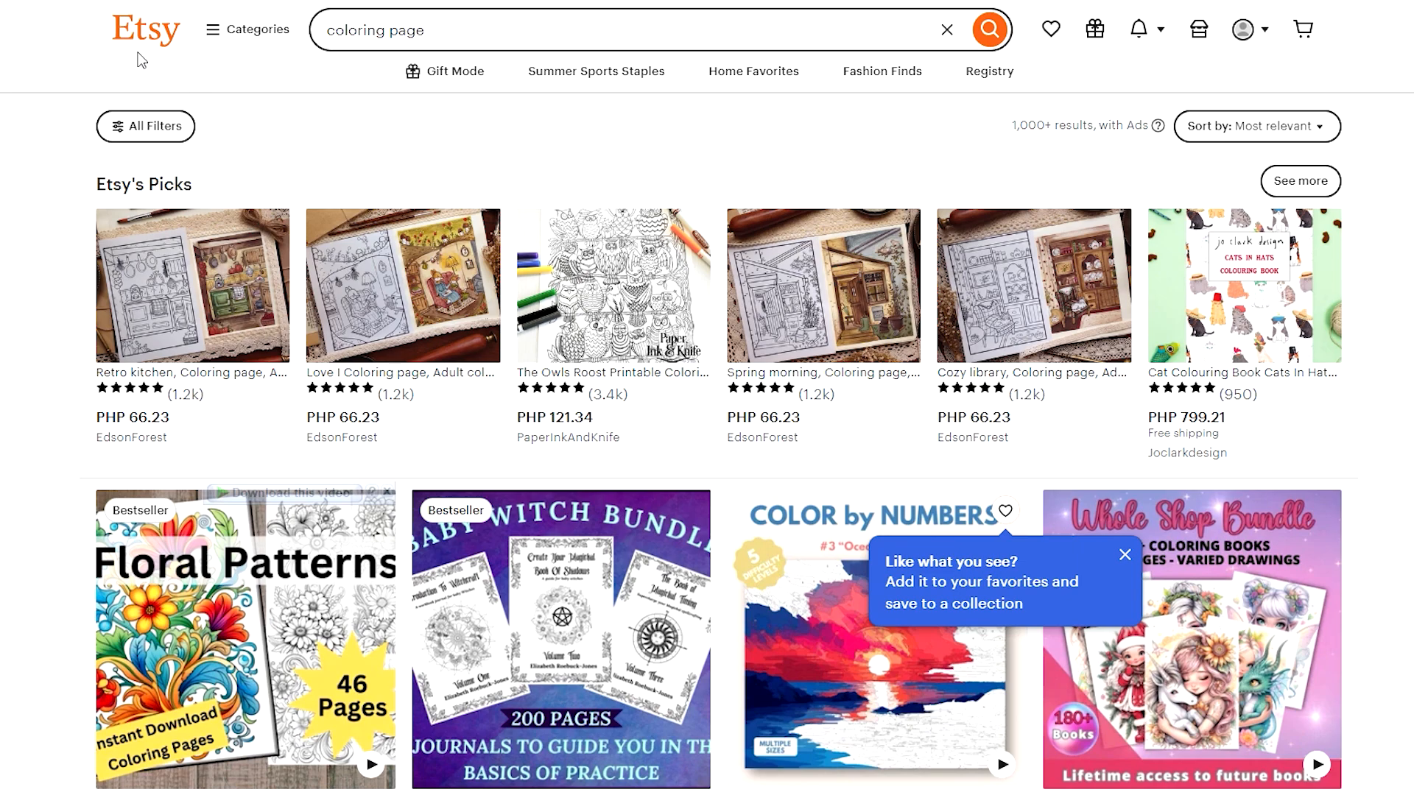
- Switch to the Etsy results for "coloring page" and examine the listed products for page ideas
scroll(462, 253, down, 20)
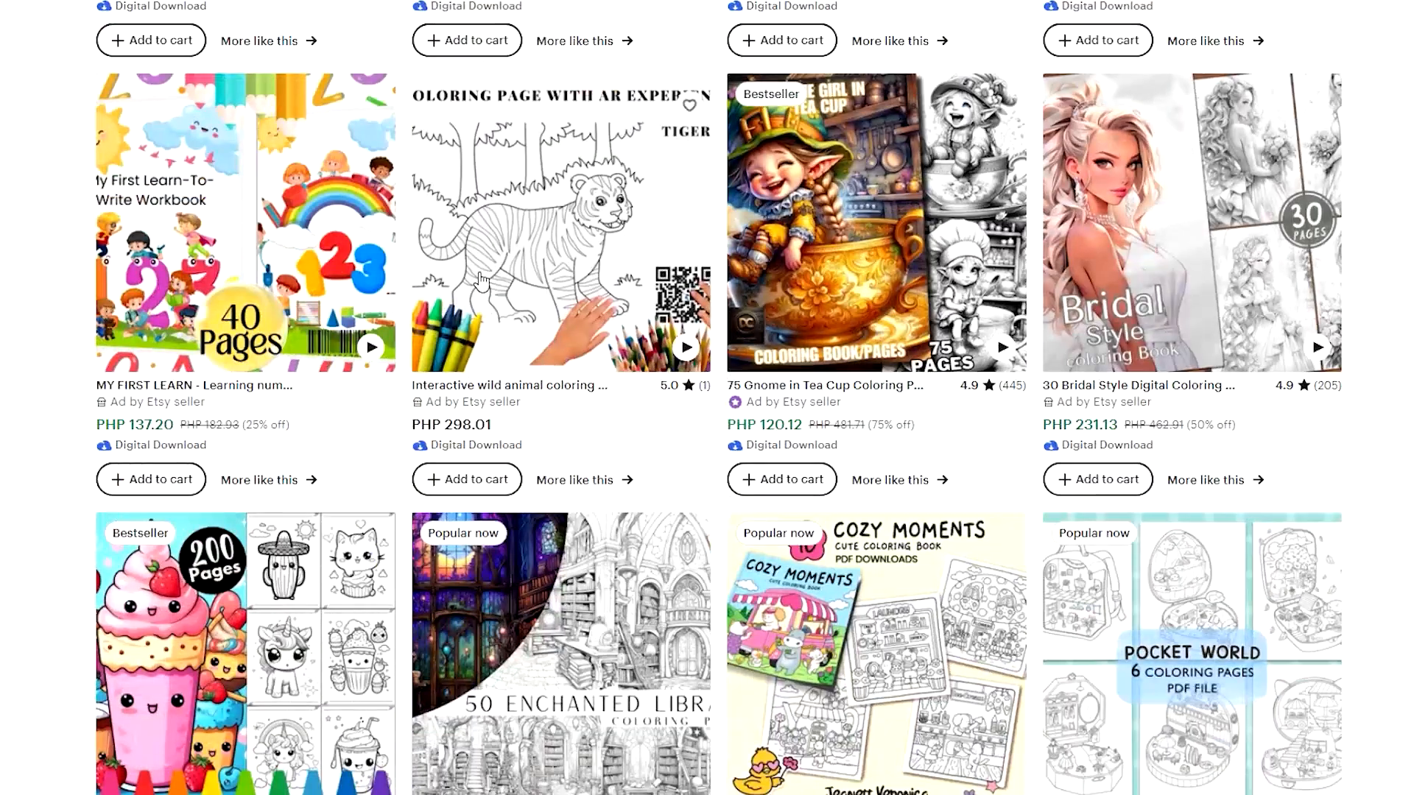
mouse_move(480, 282)
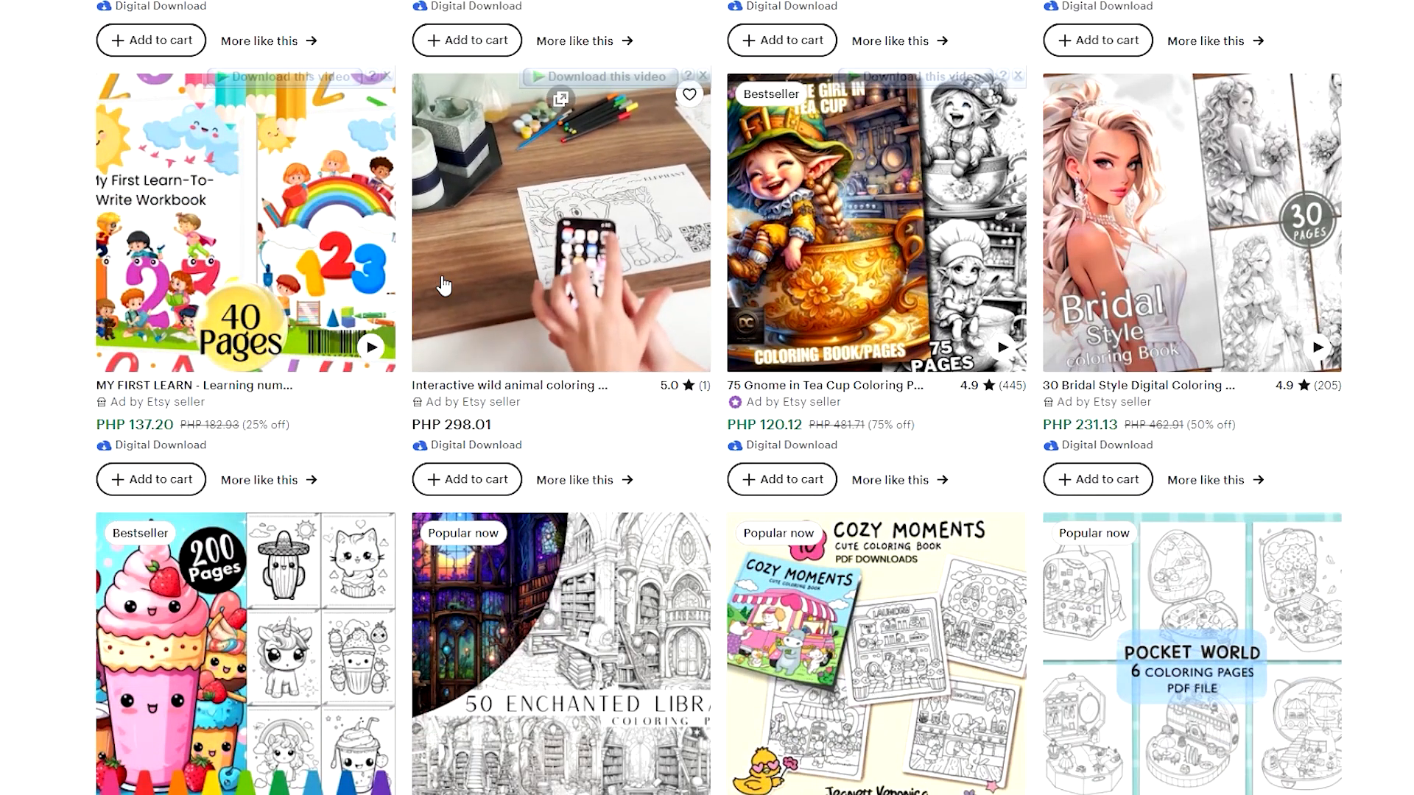
scroll(444, 283, down, 6)
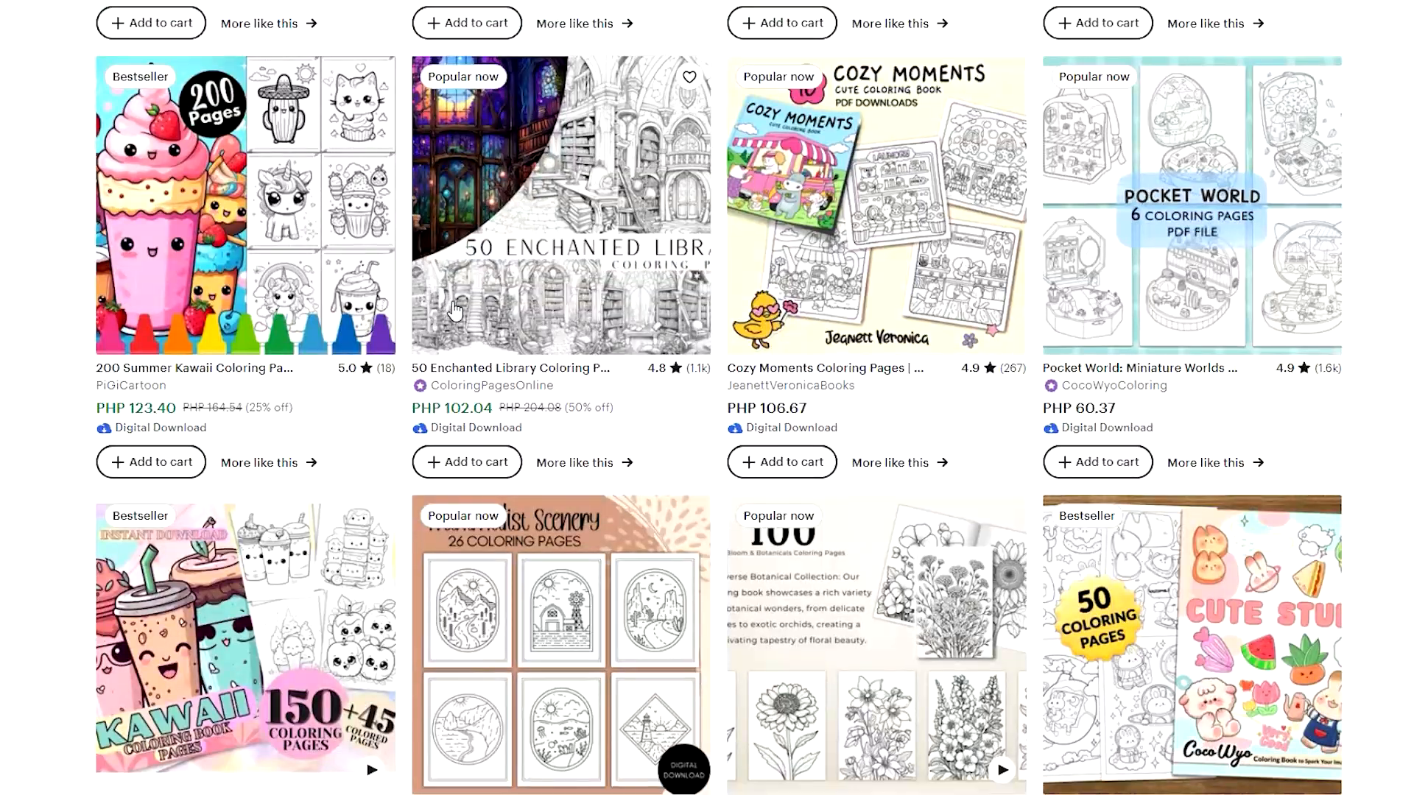
scroll(458, 315, up, 5)
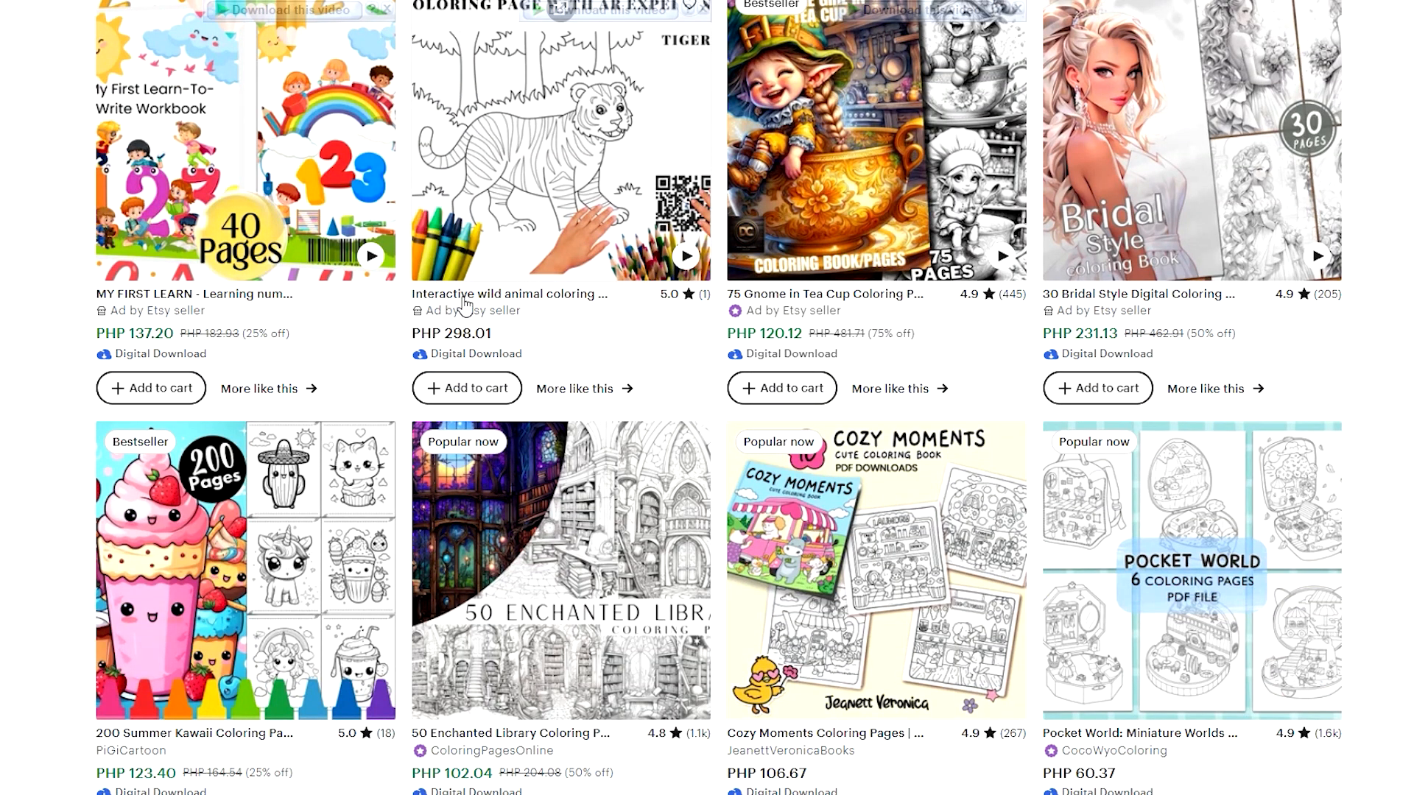
scroll(486, 307, down, 8)
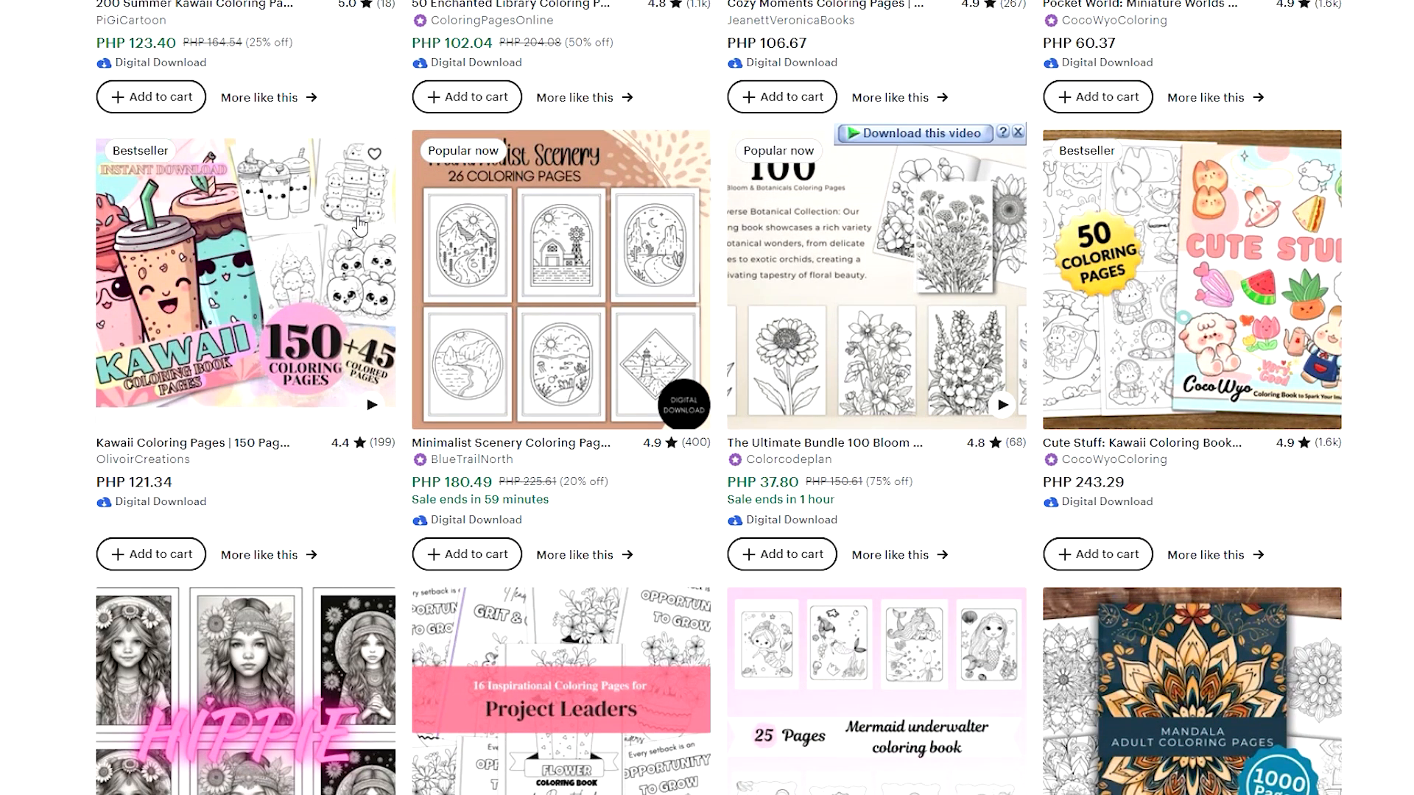
mouse_move(360, 225)
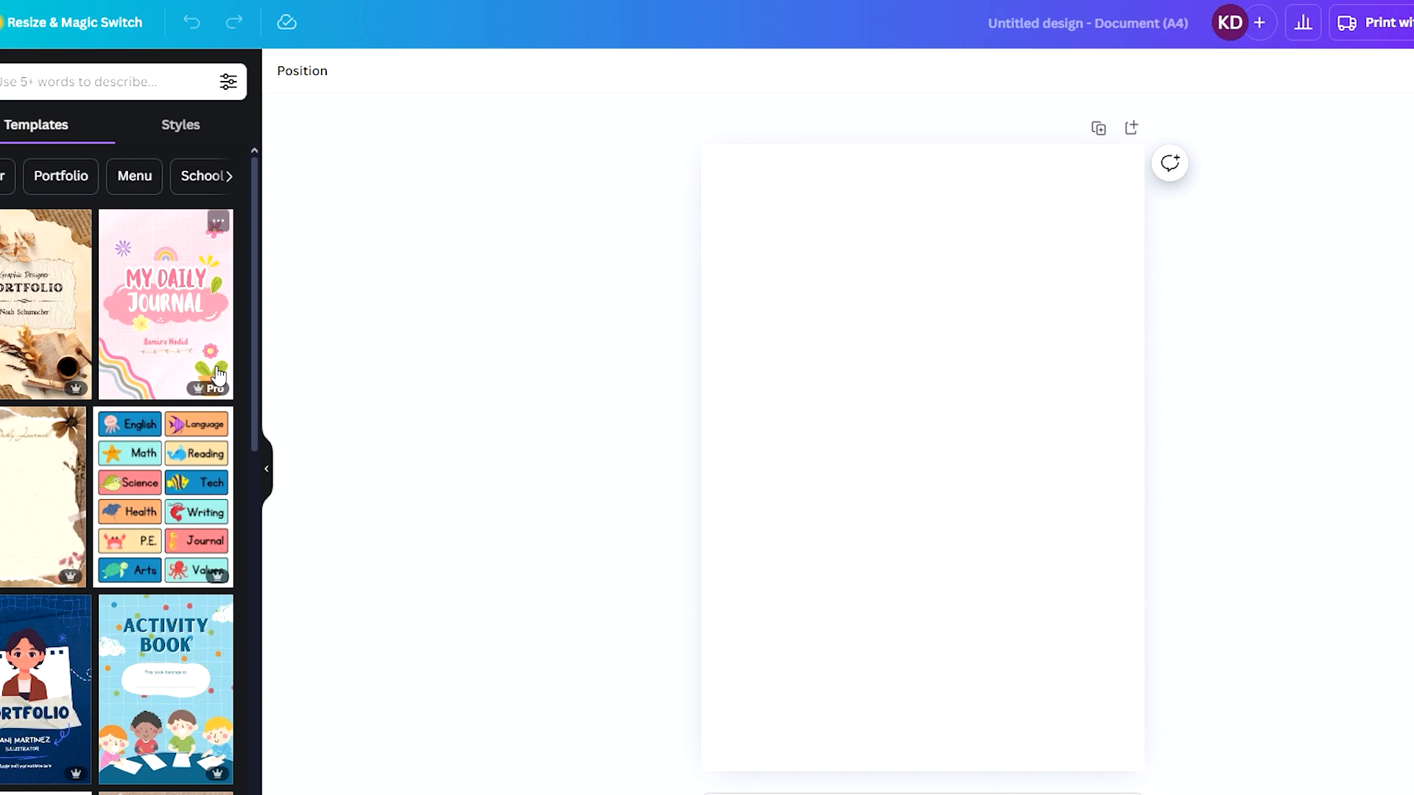
- Add a text element in the Brand Kit style to the blank A4 page, reading "WATER"
click(40, 212)
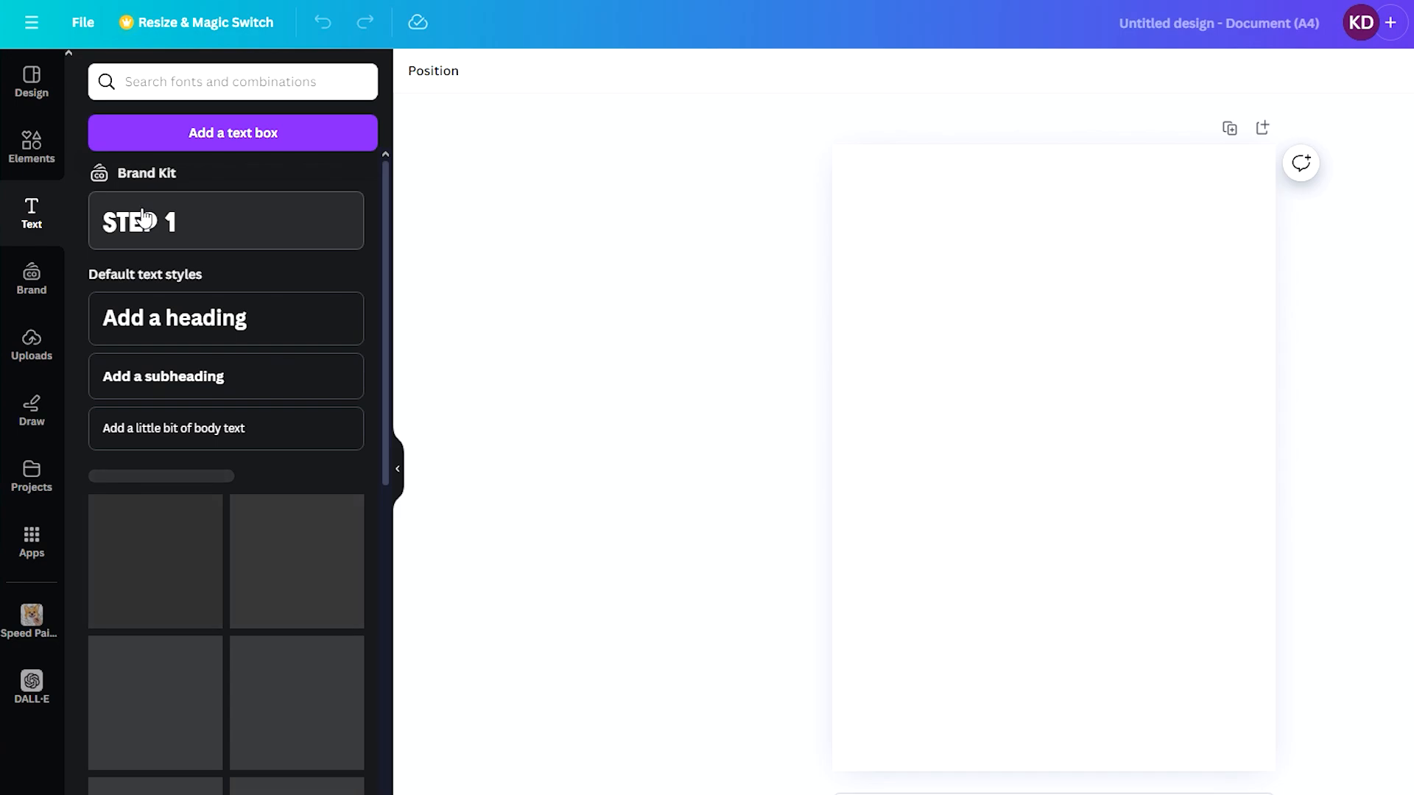
click(143, 217)
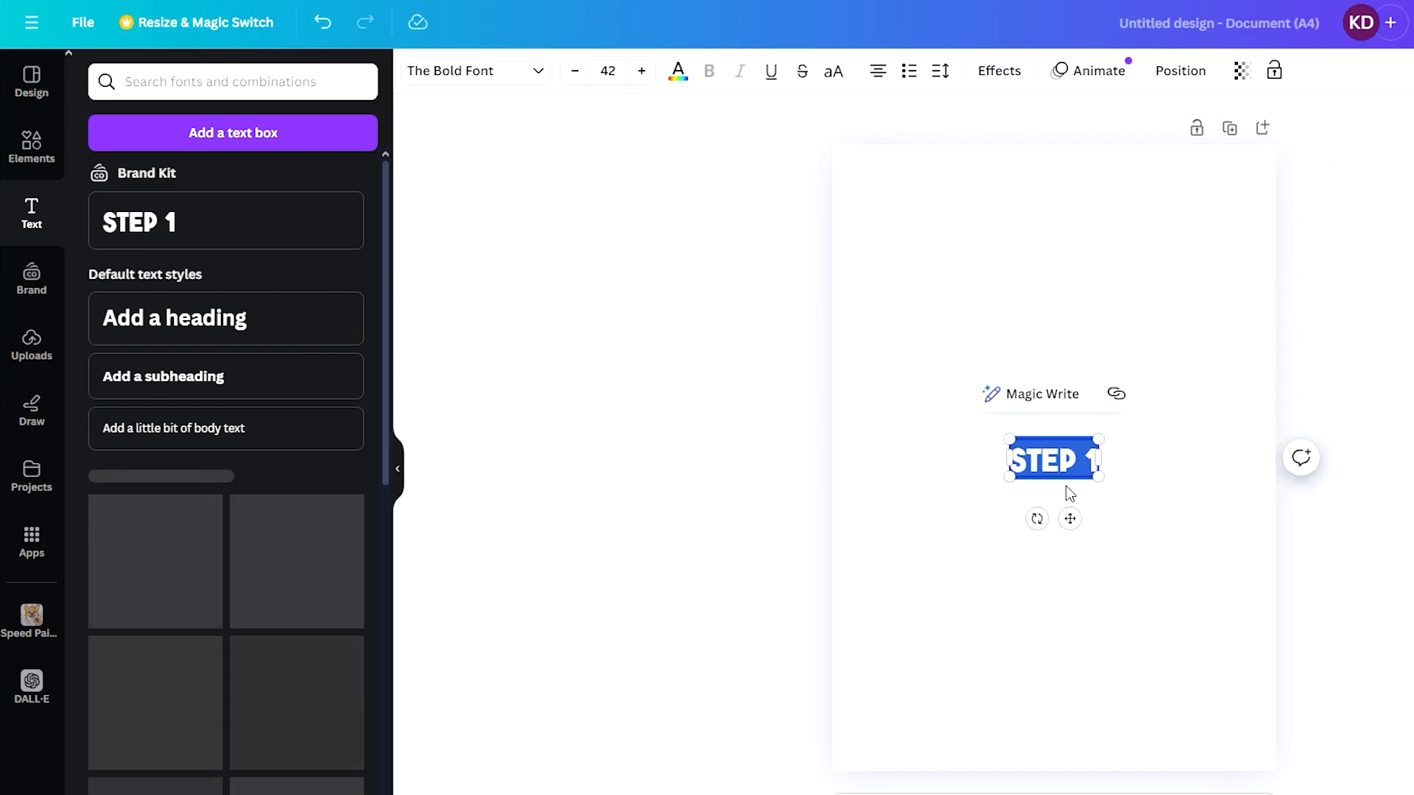
text(WATER)
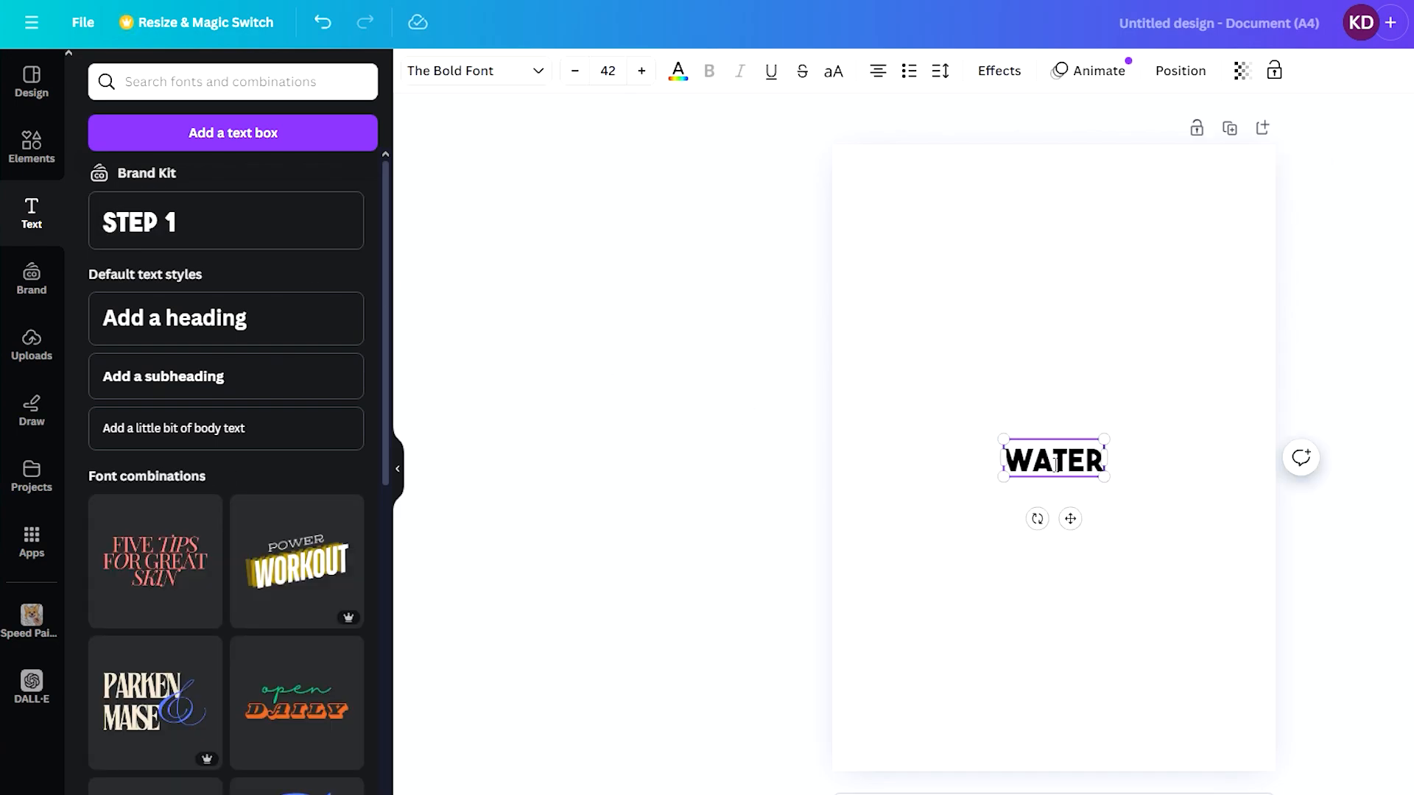
- Apply the Hollow text effect to the word WATER
key(ctrl+a)
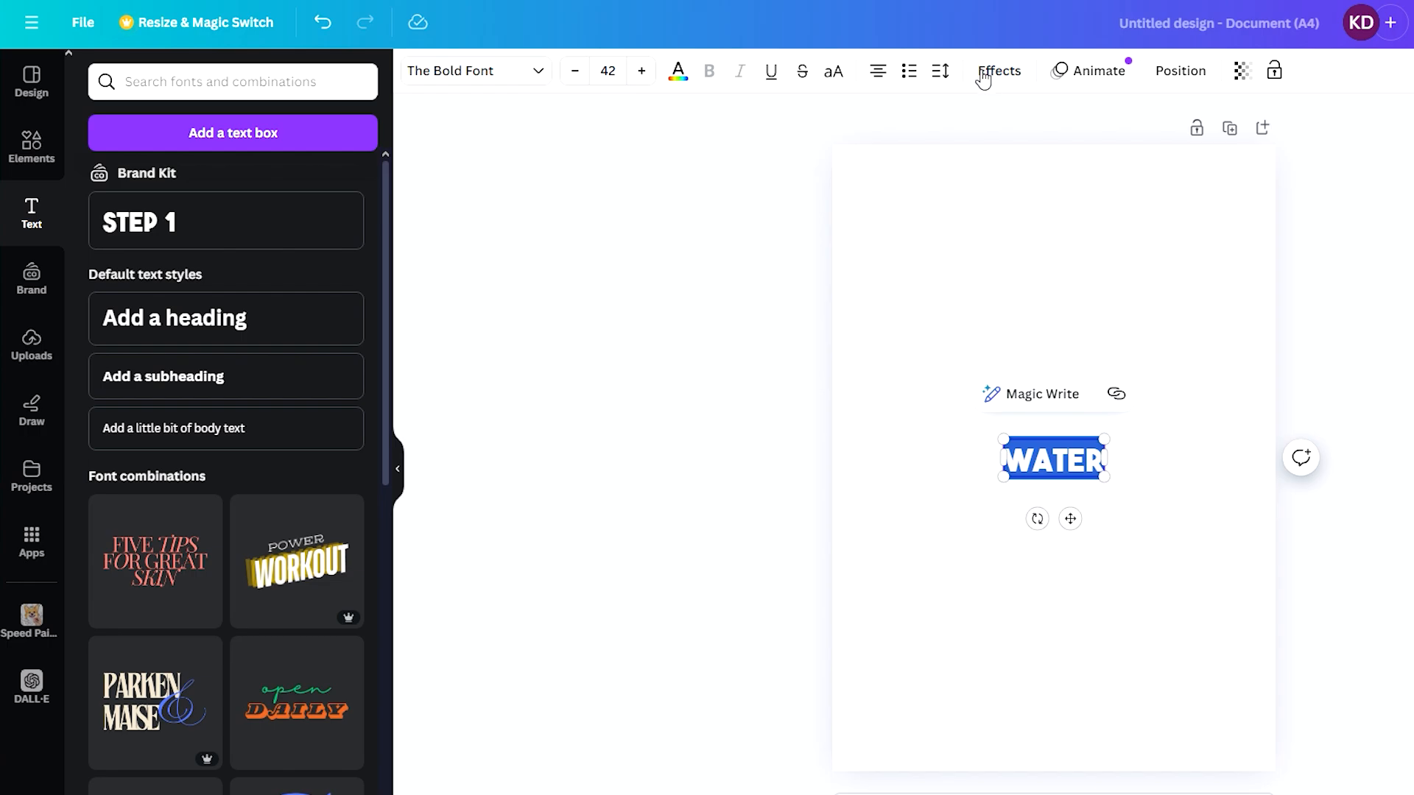
click(967, 355)
double_click(1042, 462)
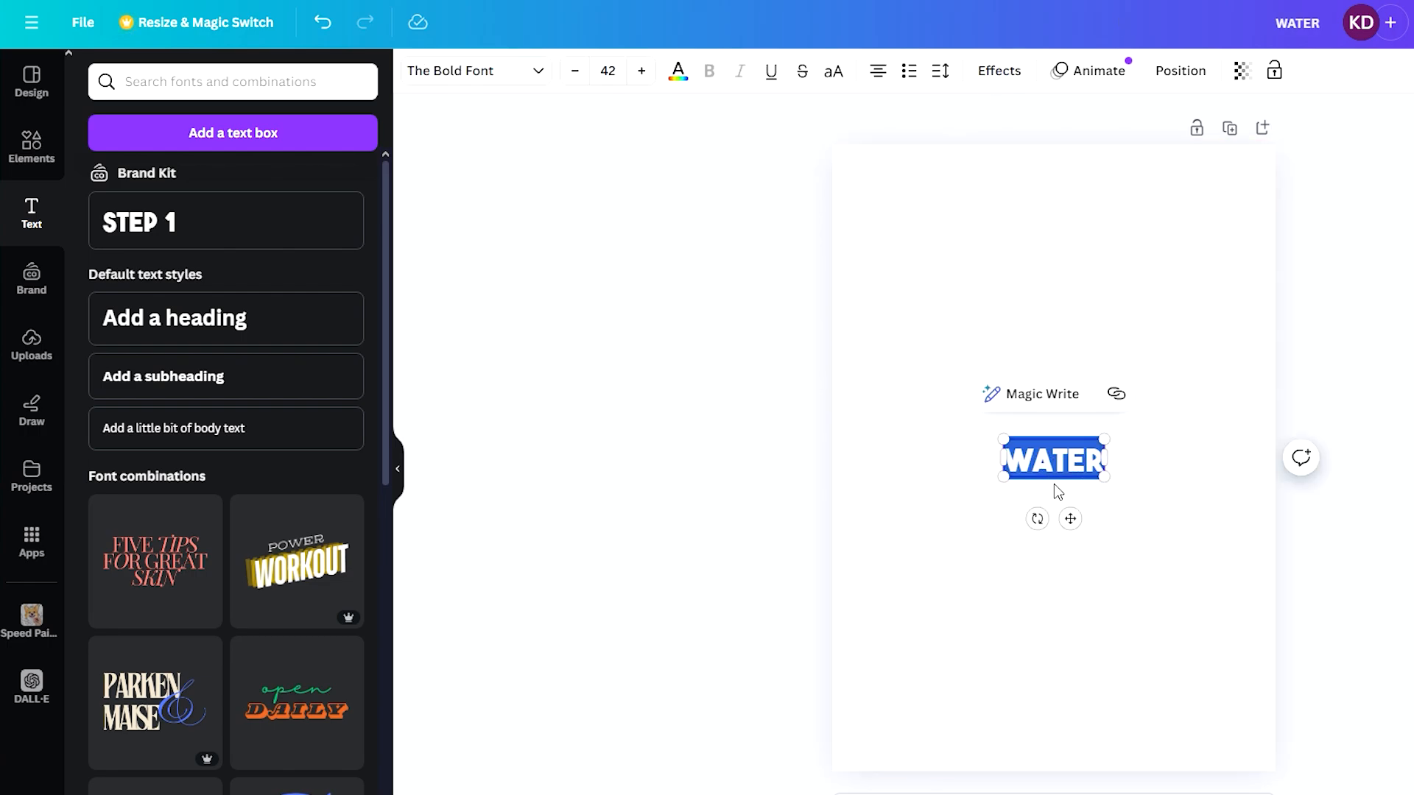
click(987, 71)
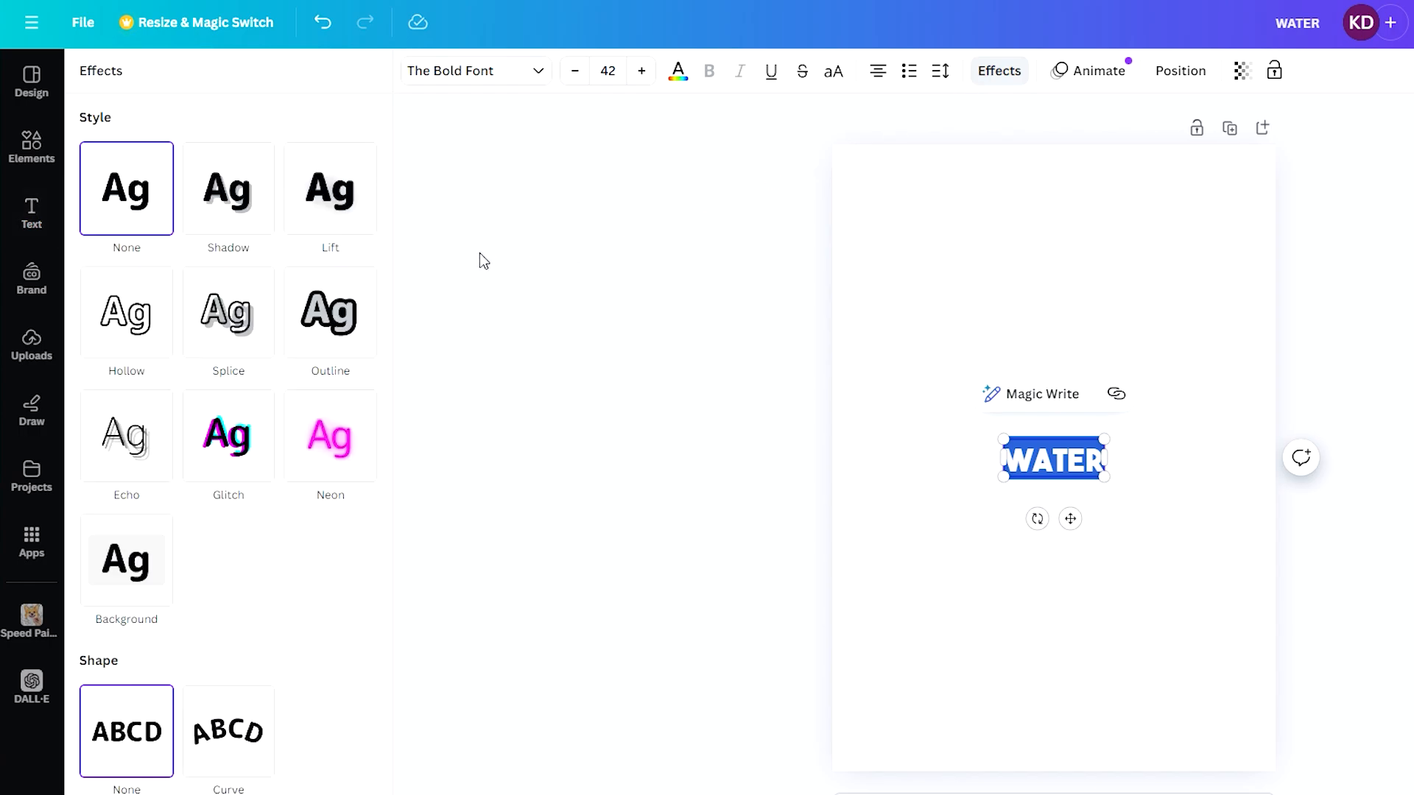
click(147, 344)
key(Escape)
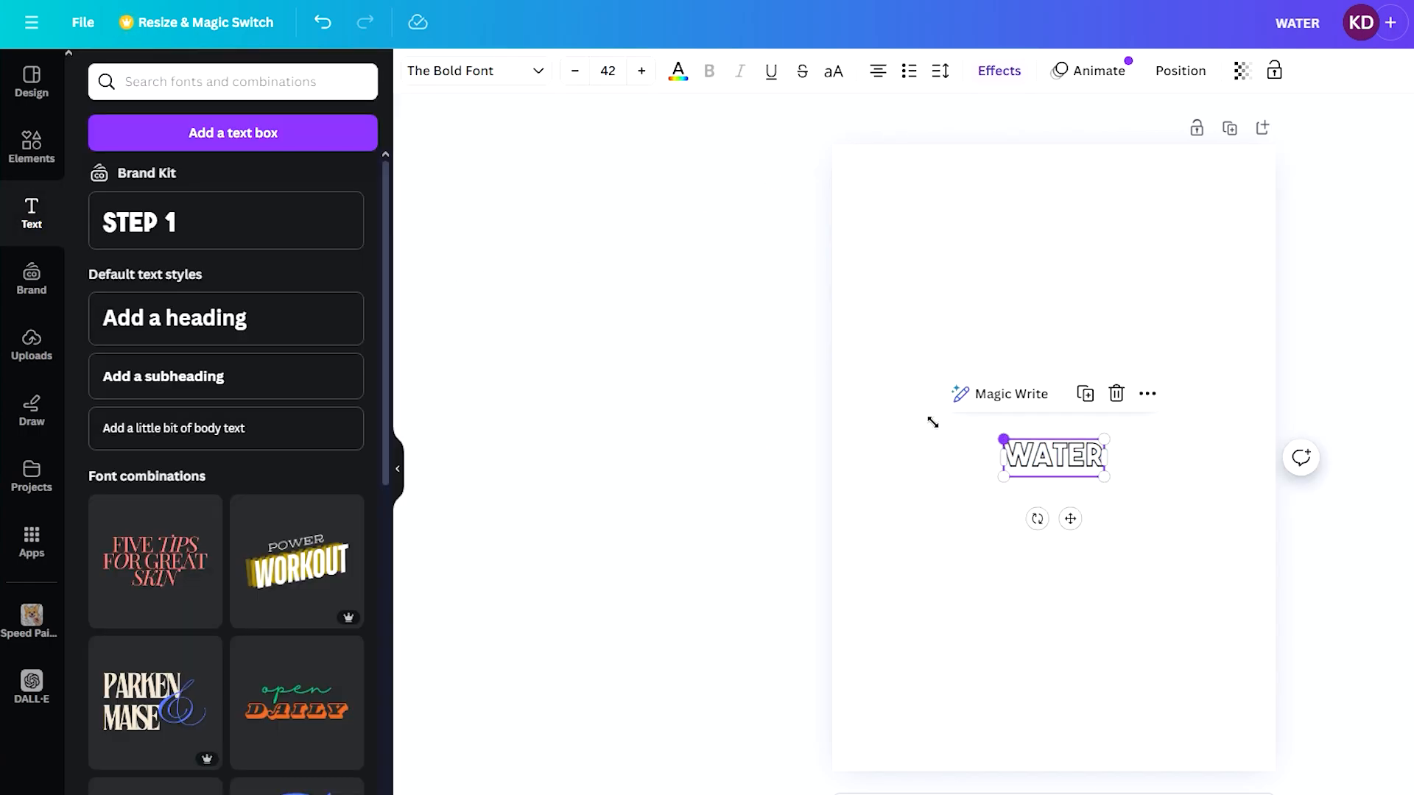
- Enlarge the WATER text to about half the page width and move it near the bottom of the page
drag(932, 422, 880, 392)
drag(1004, 430, 1011, 667)
click(868, 524)
click(1003, 645)
click(723, 393)
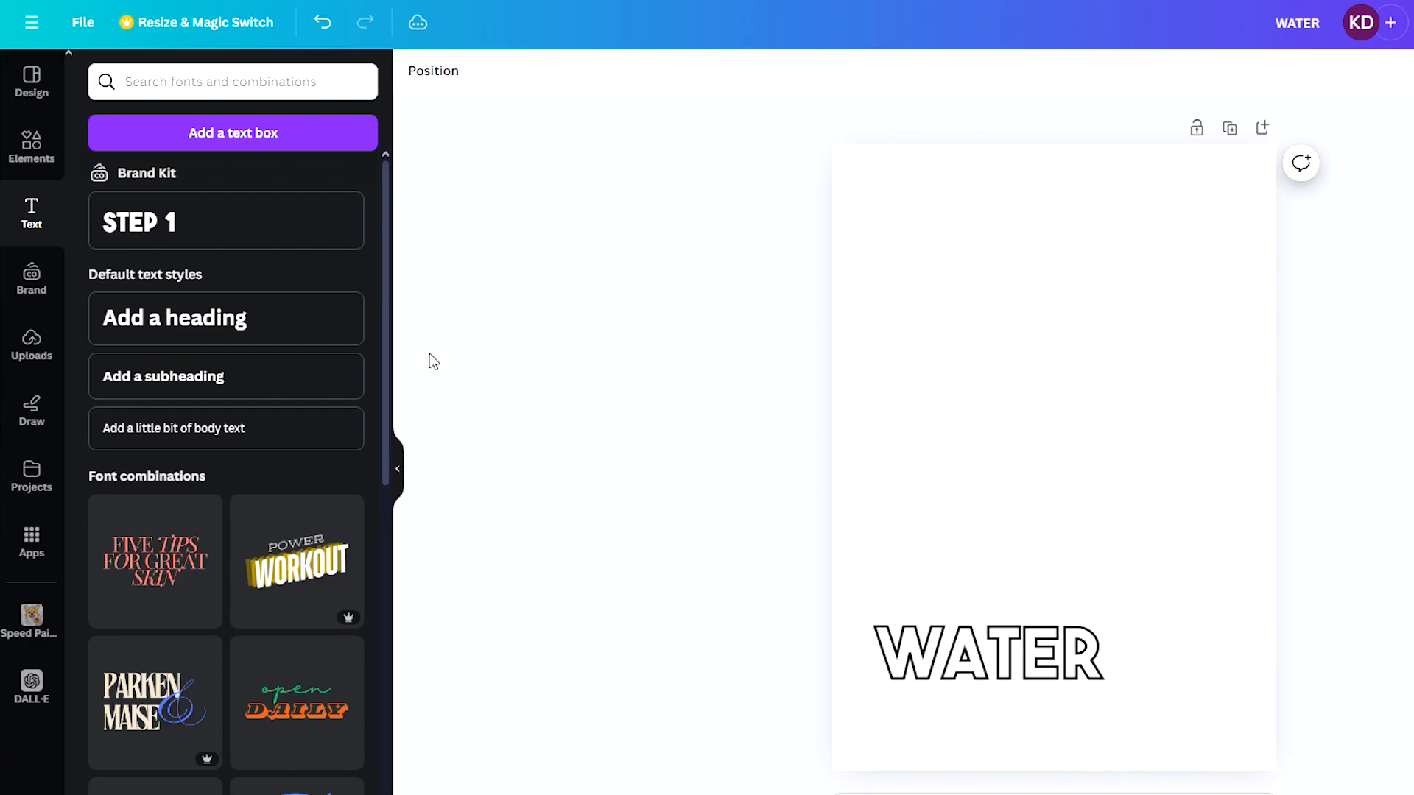
- Search the elements for "fish outline" and show all matching graphics
click(40, 169)
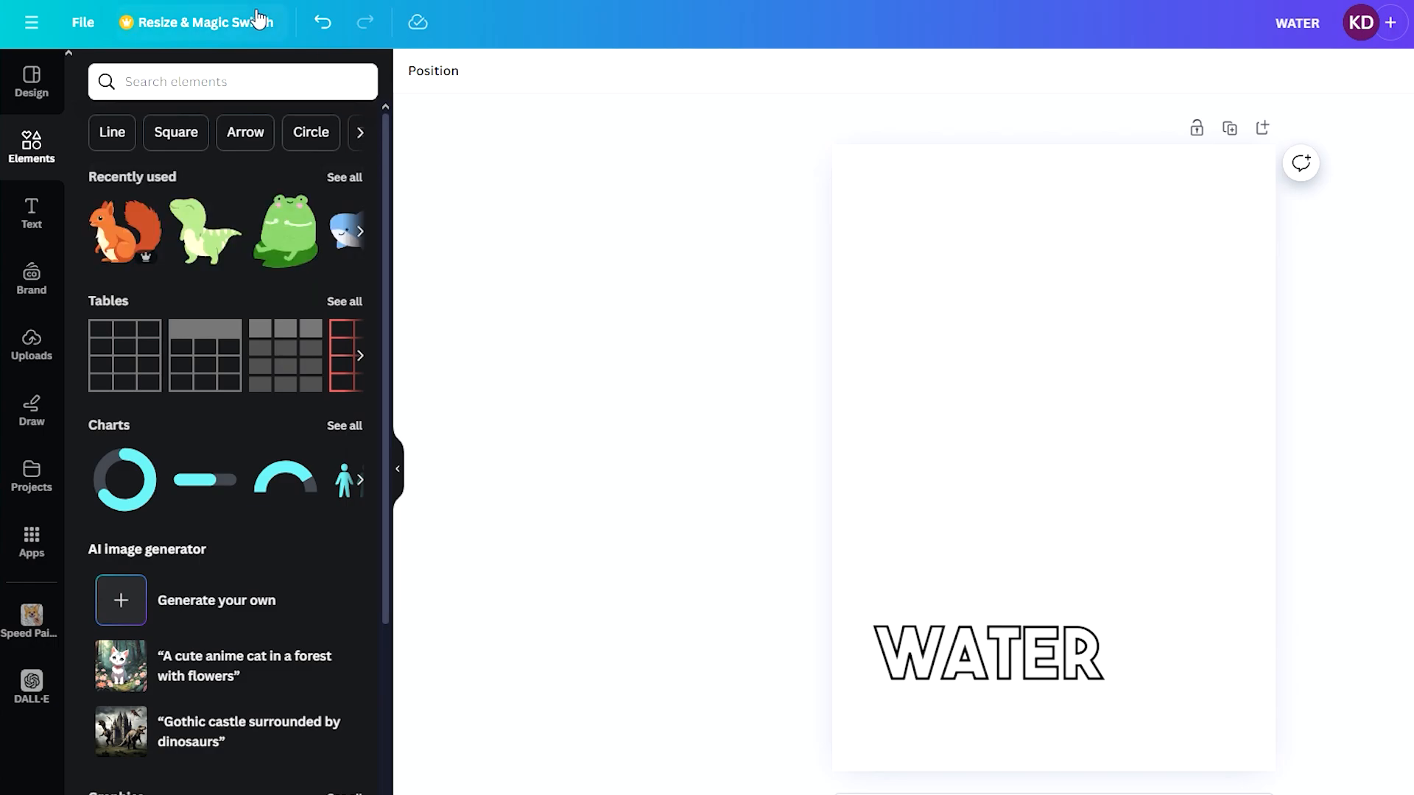
click(236, 77)
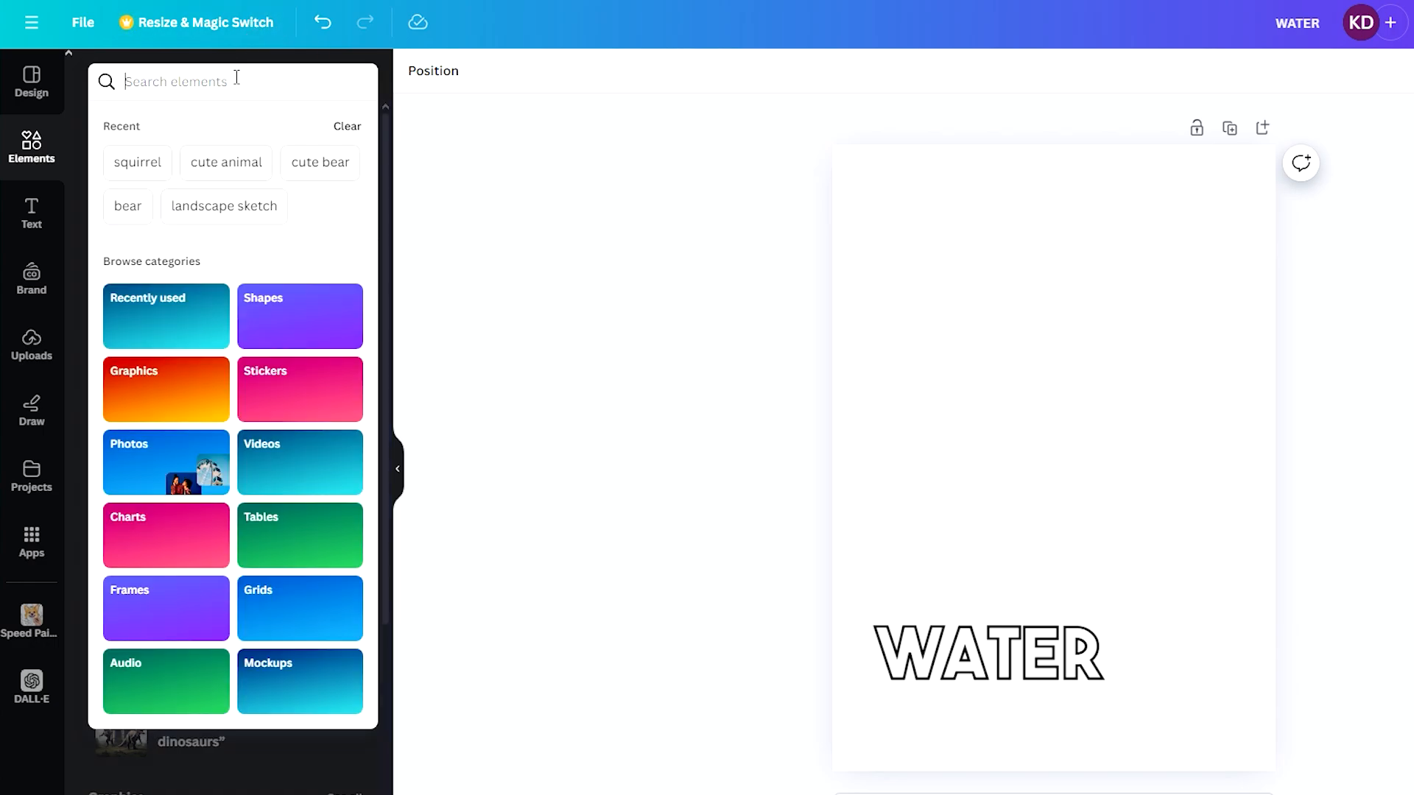
text(fish)
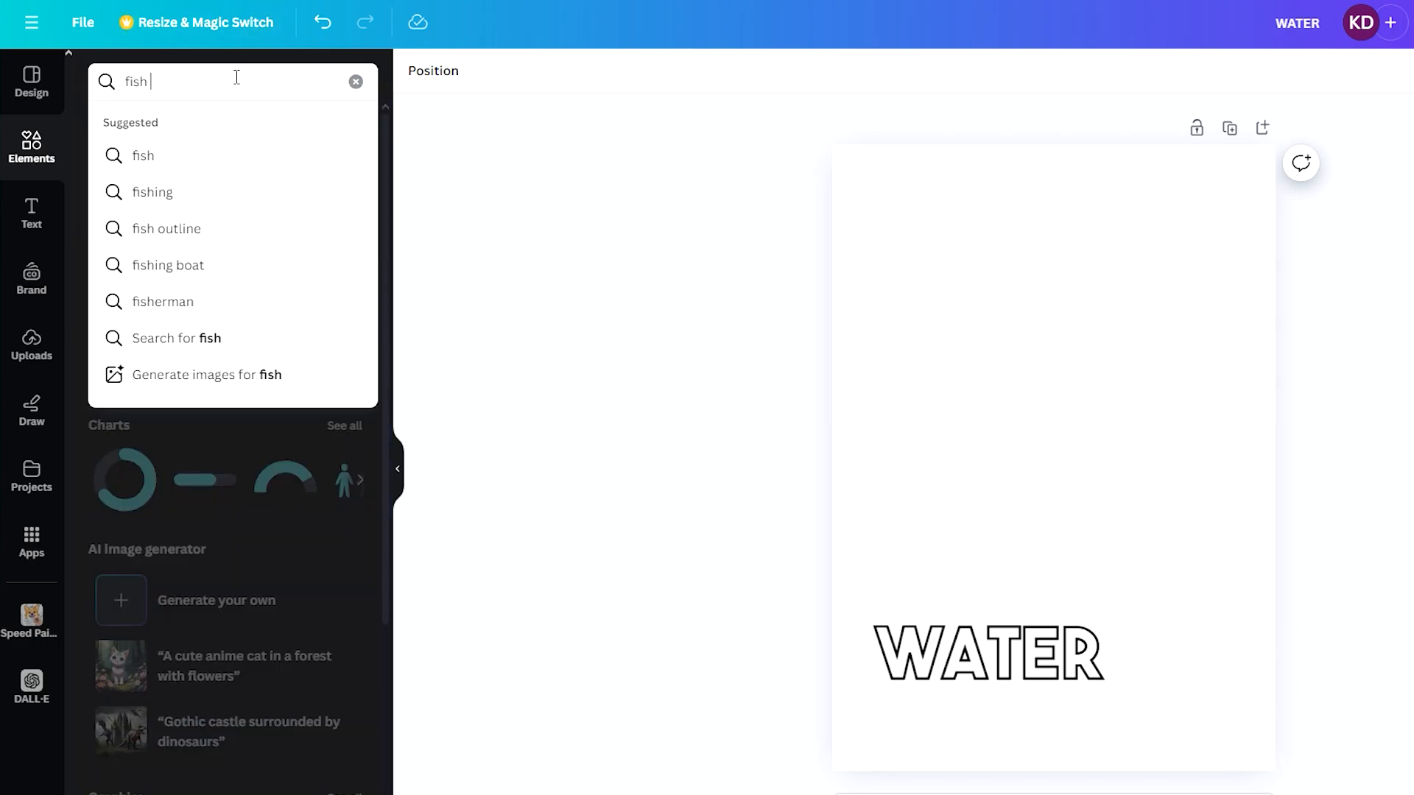
text( outline)
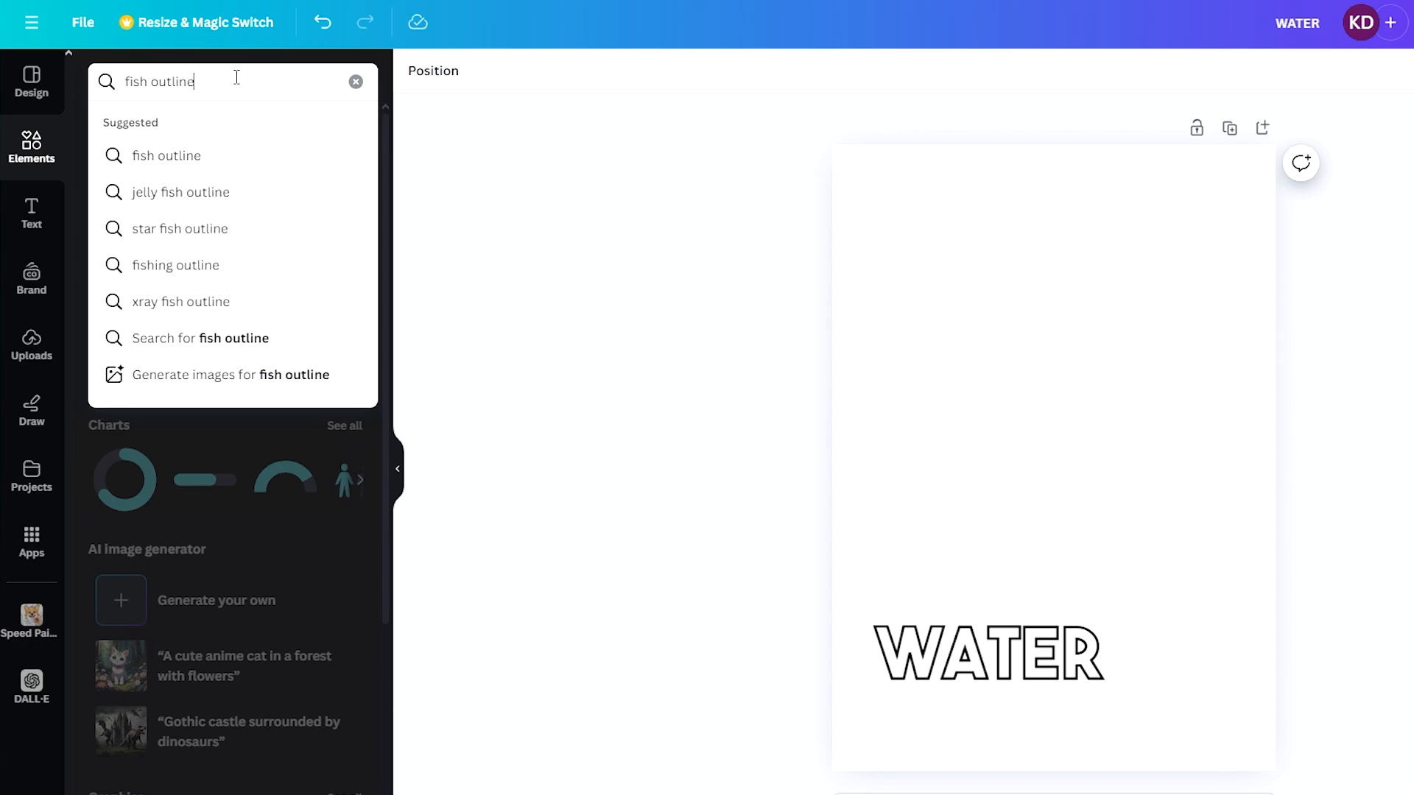
key(Return)
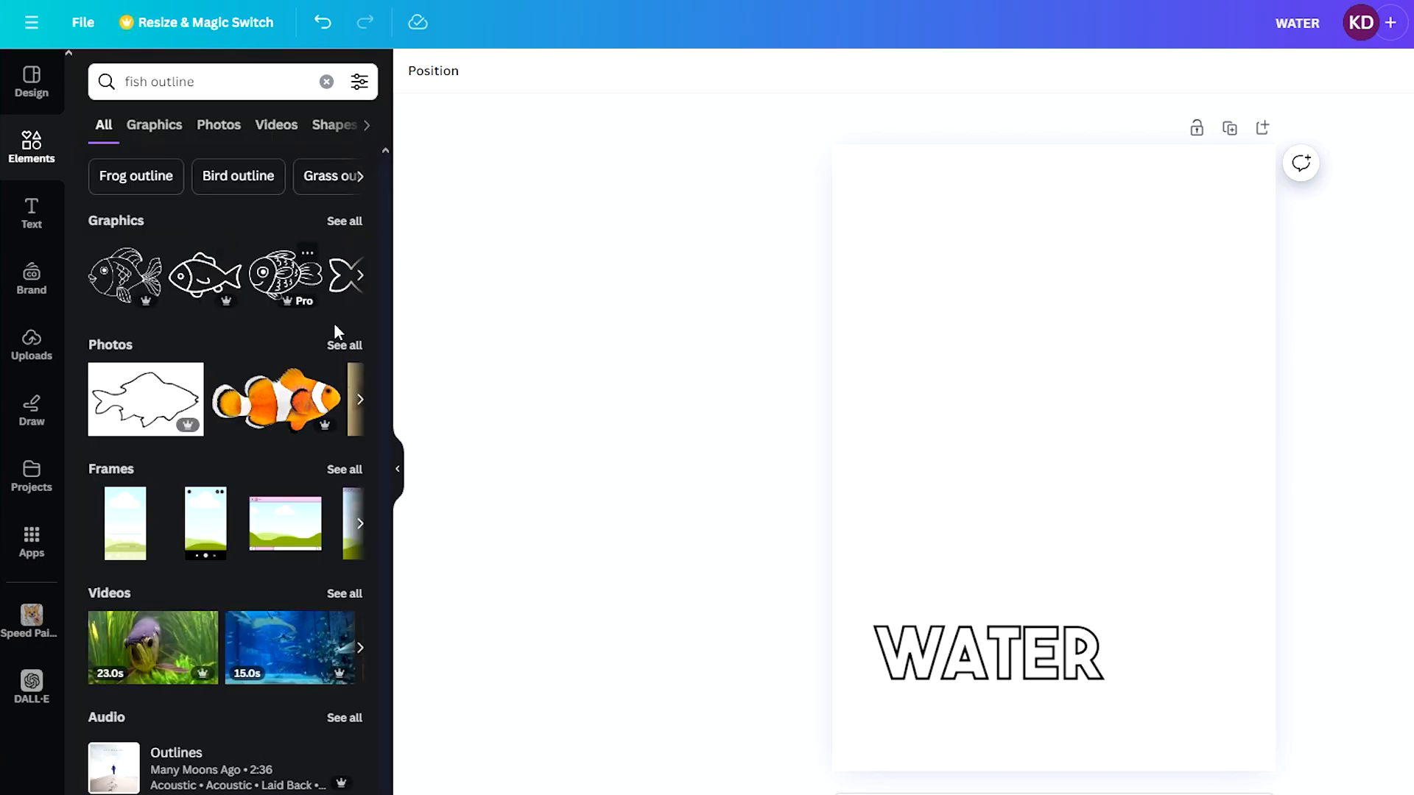
click(345, 221)
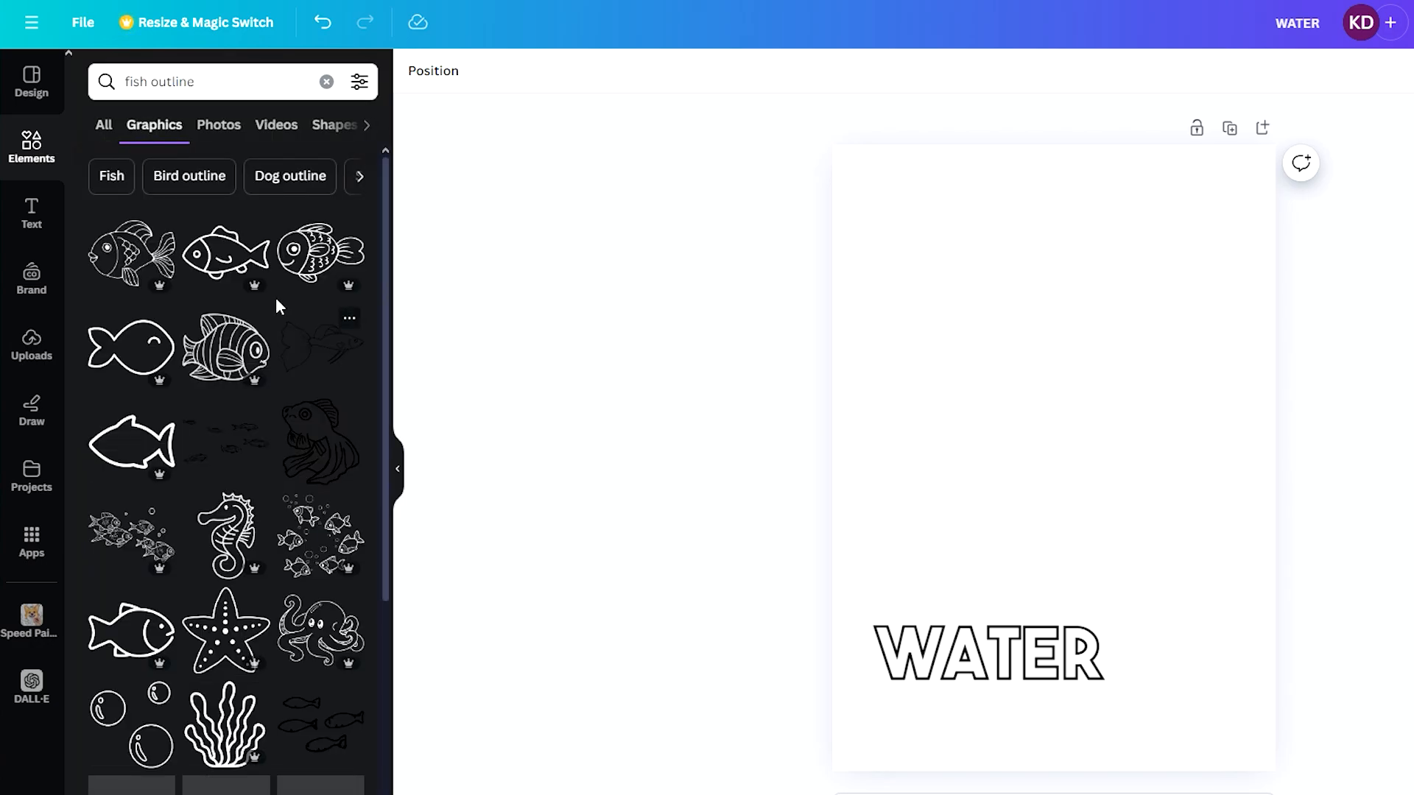
- Add the outlined school of fish with bubbles, place it in the page's upper left area, and shrink it slightly
scroll(293, 315, down, 10)
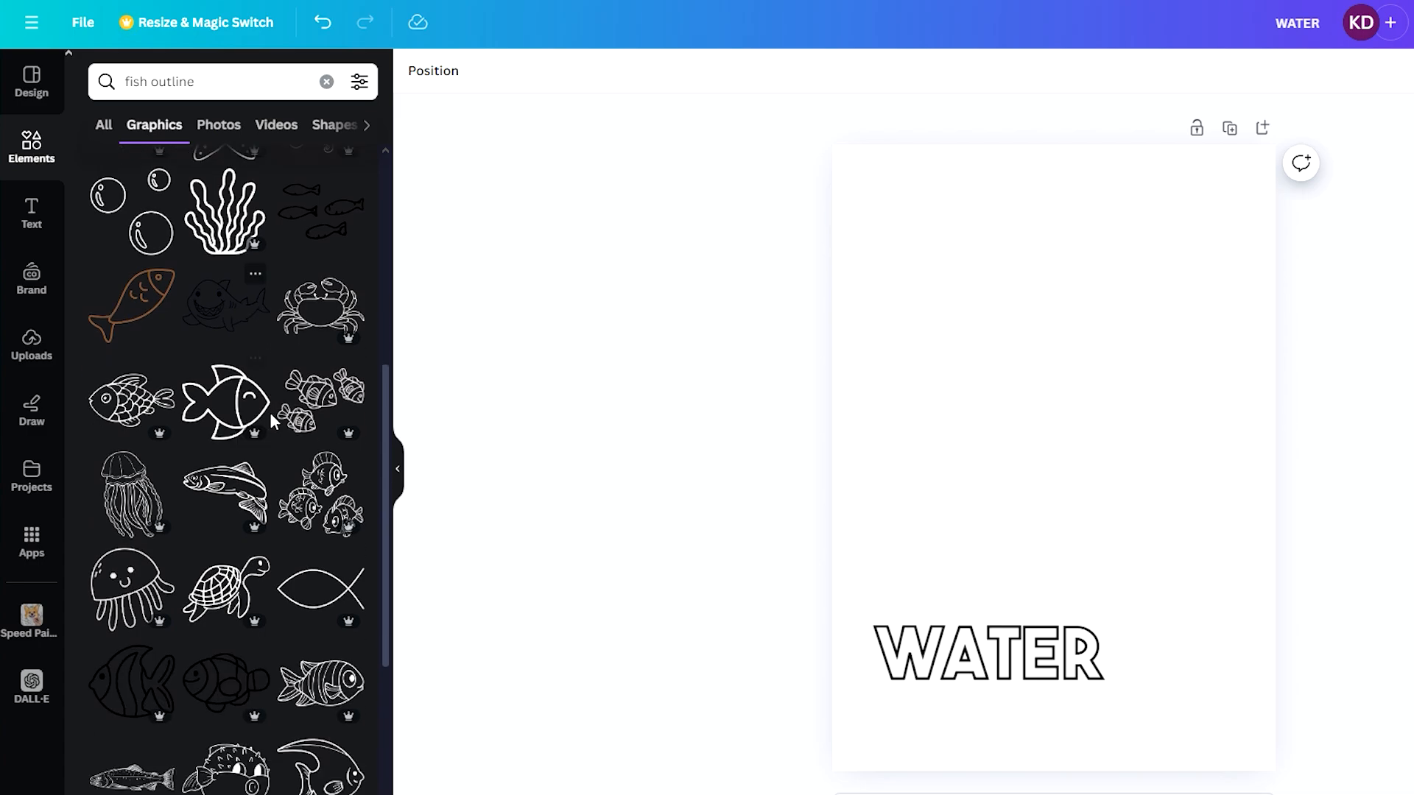
scroll(302, 437, up, 10)
scroll(341, 561, down, 3)
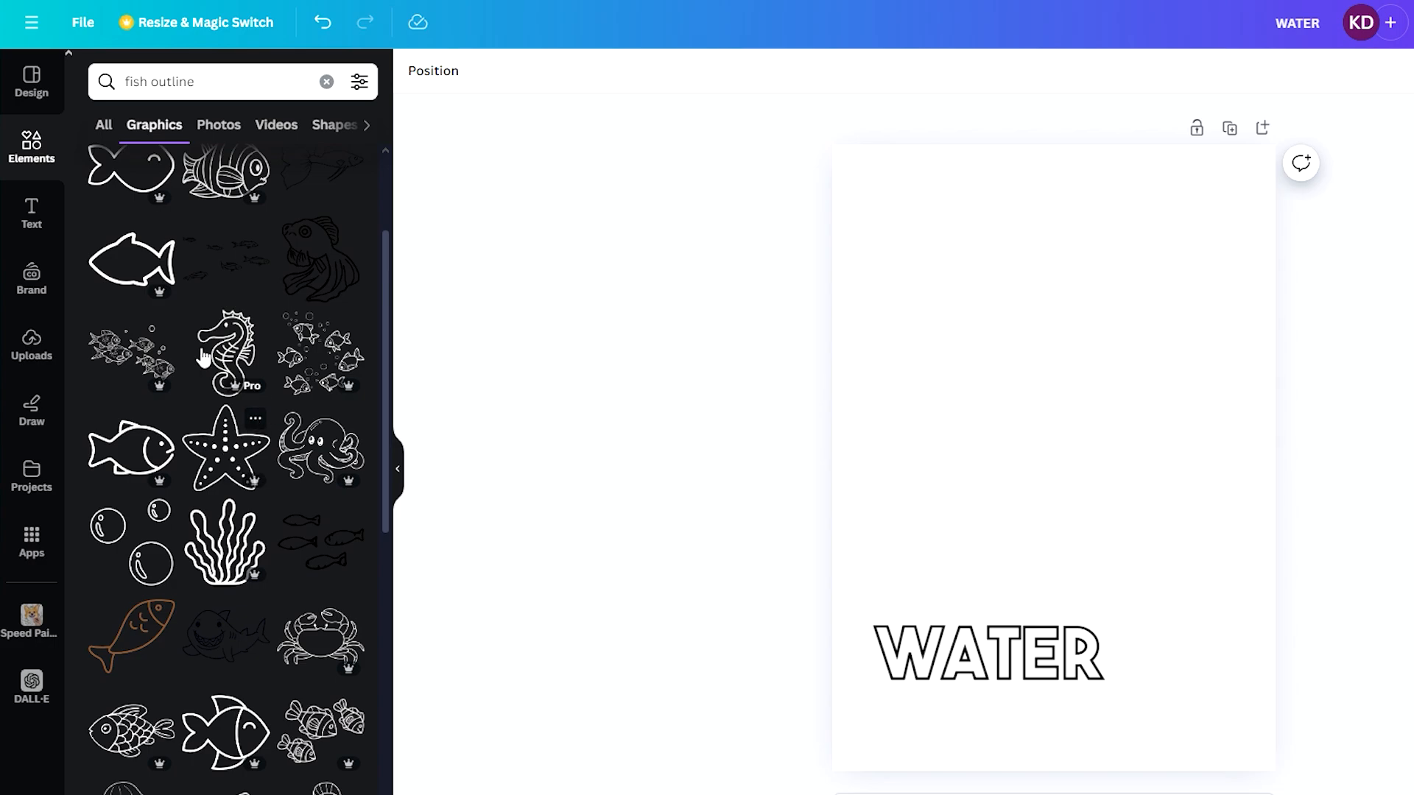
click(146, 360)
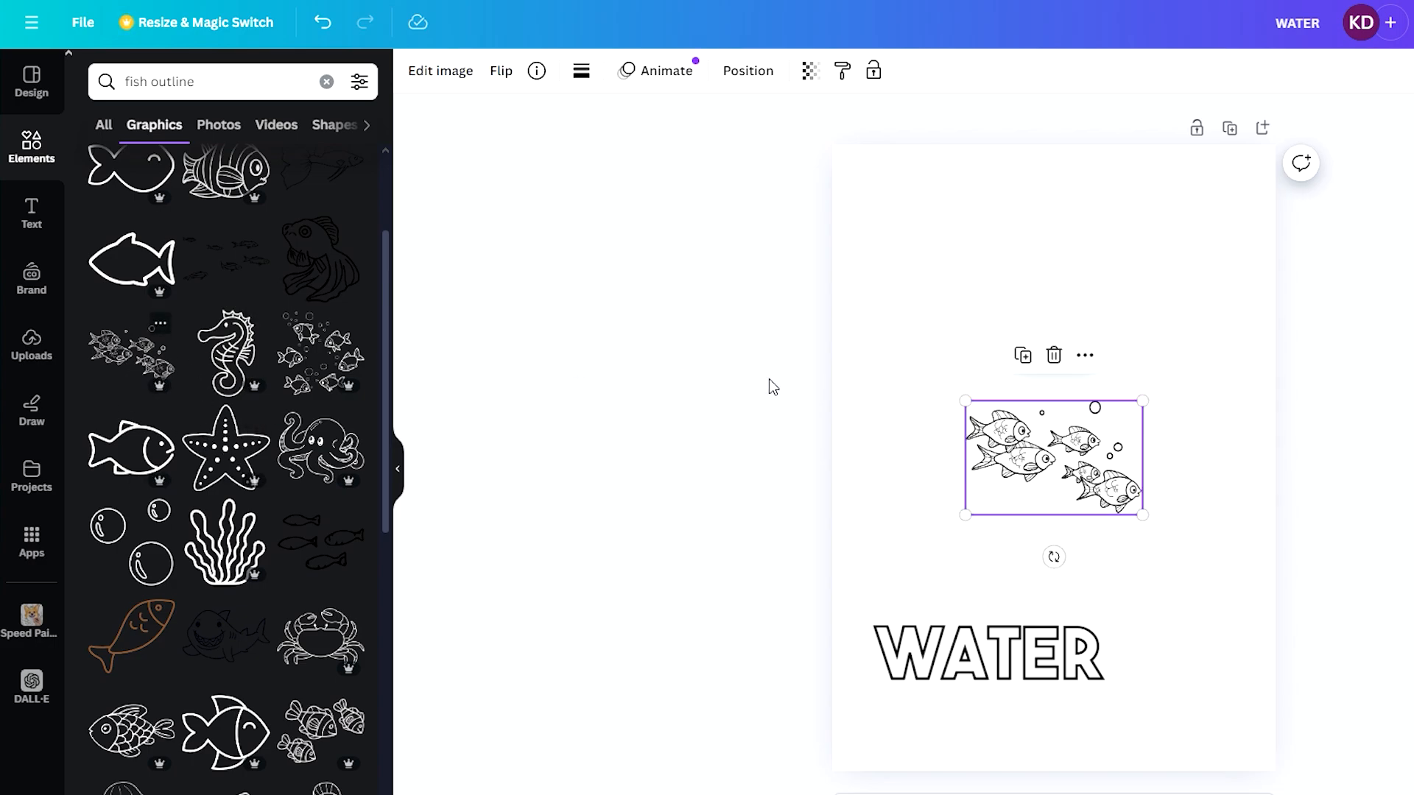
drag(1011, 441, 926, 249)
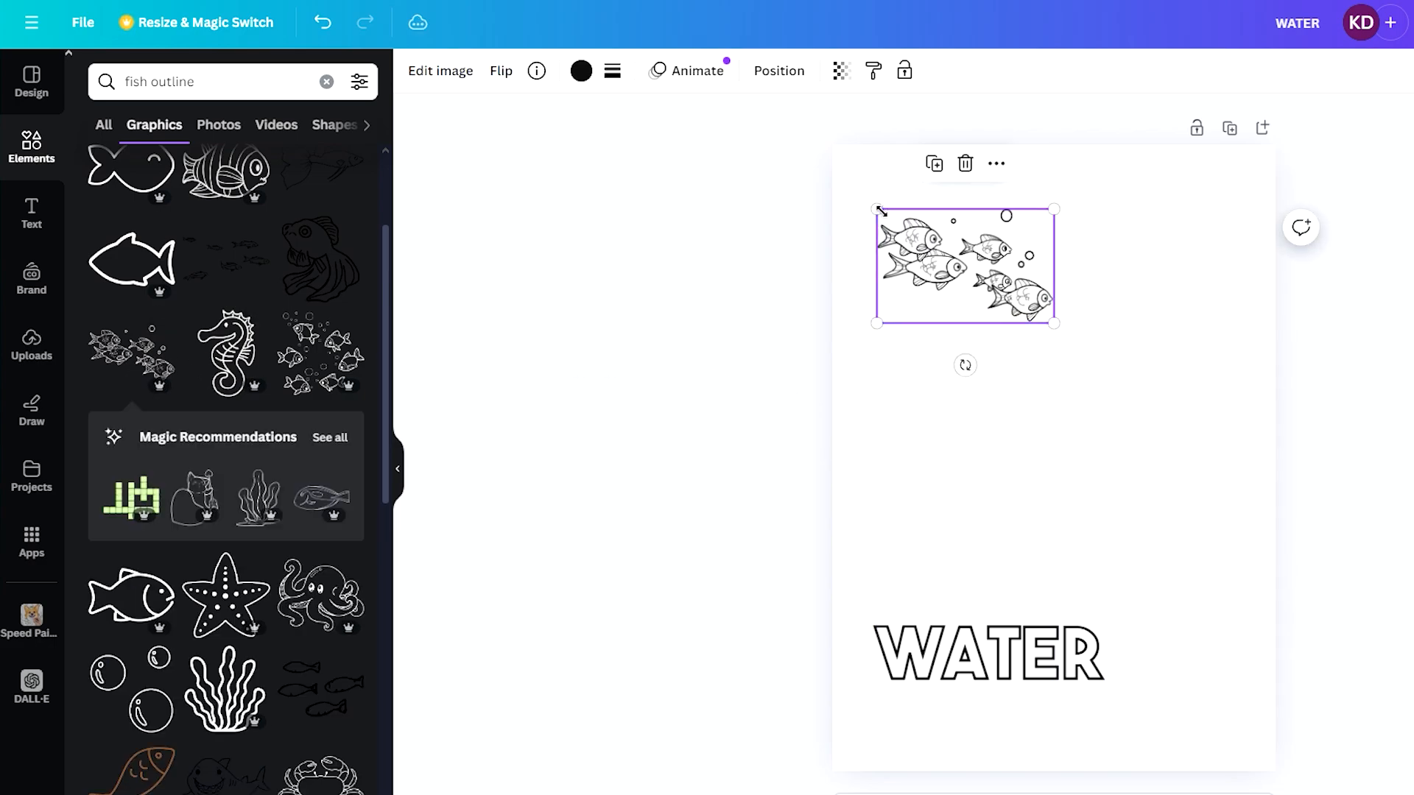
drag(877, 209, 920, 246)
- Add the seahorse outline, move it to the right side of the page, and shrink it
click(227, 355)
drag(997, 340, 1123, 531)
drag(1154, 571, 1029, 451)
- Add the graphic of scattered small fish with bubbles and place it mid-page above WATER, undoing its deletion
click(326, 378)
drag(1023, 515, 1117, 287)
drag(1063, 372, 1058, 464)
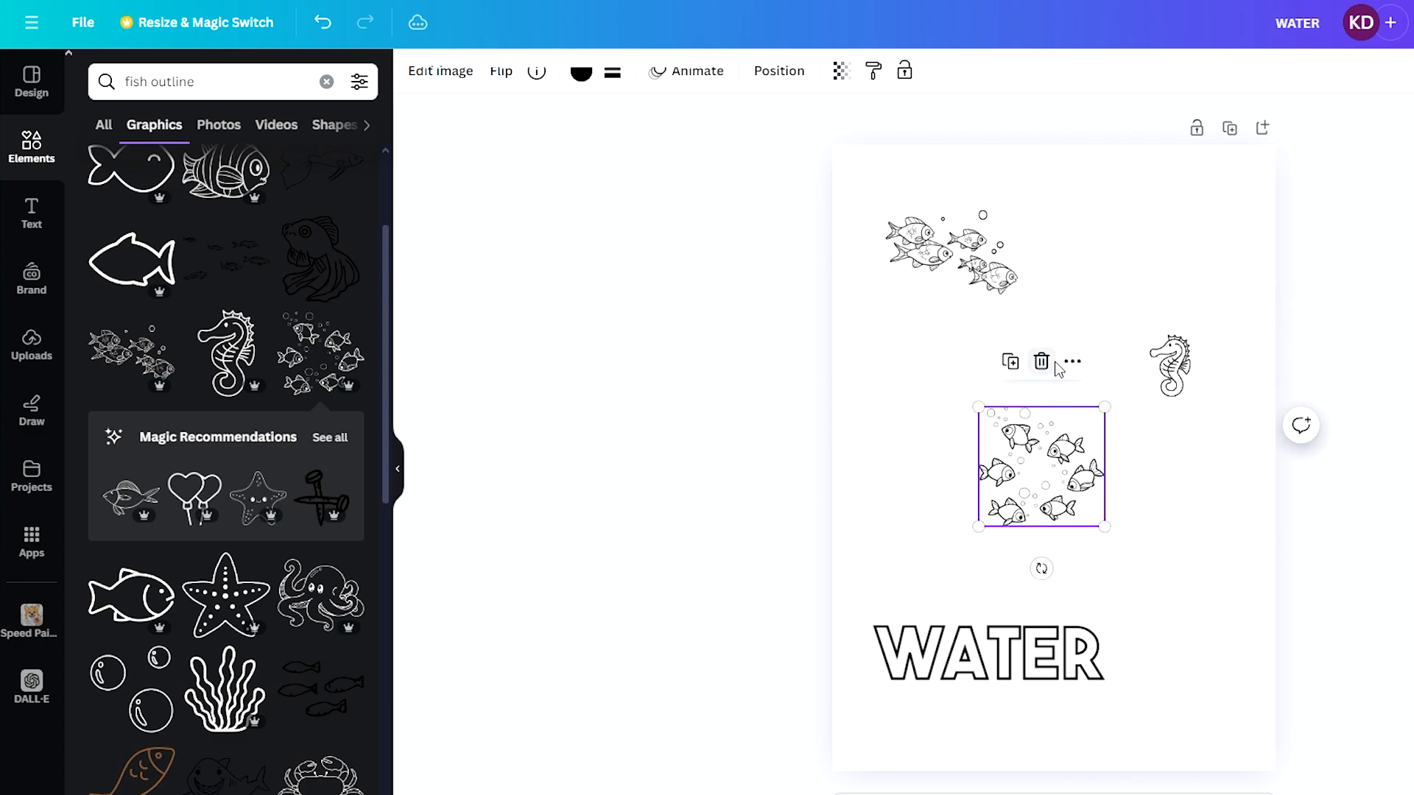
click(1046, 361)
key(ctrl+z)
- Place a smaller seahorse beside the school of fish and move the large-finned single fish to the page's middle right
click(1152, 388)
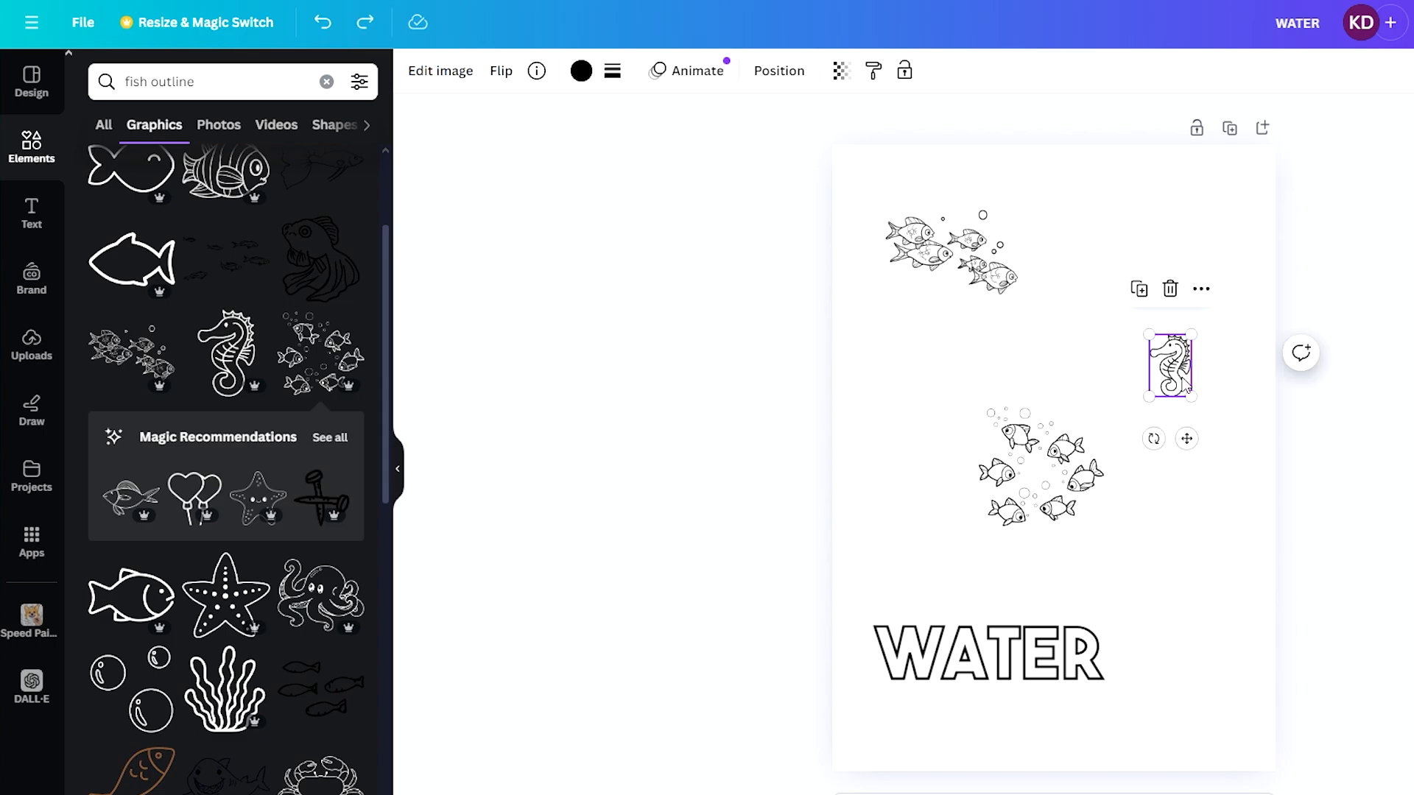
drag(1146, 333, 1056, 285)
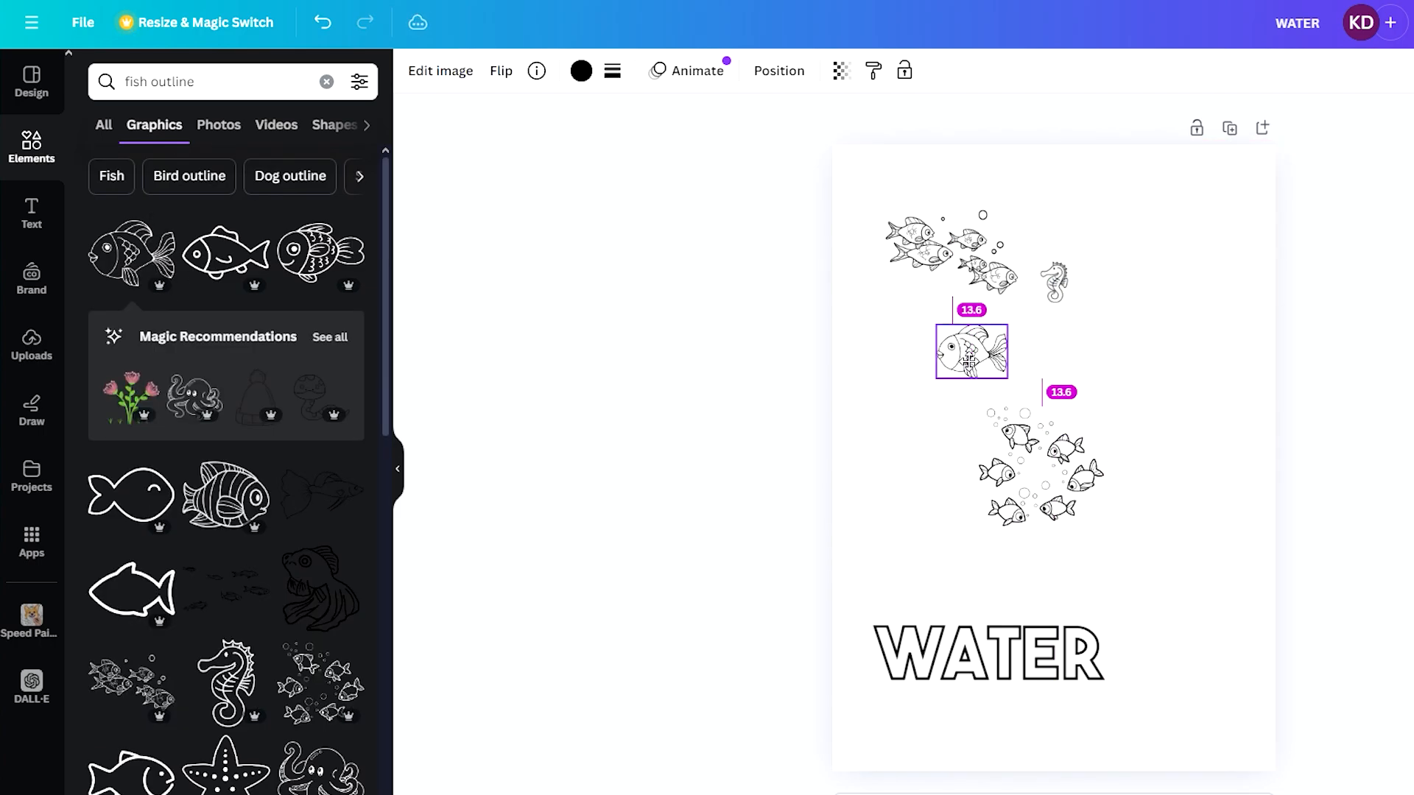
drag(972, 346, 1120, 405)
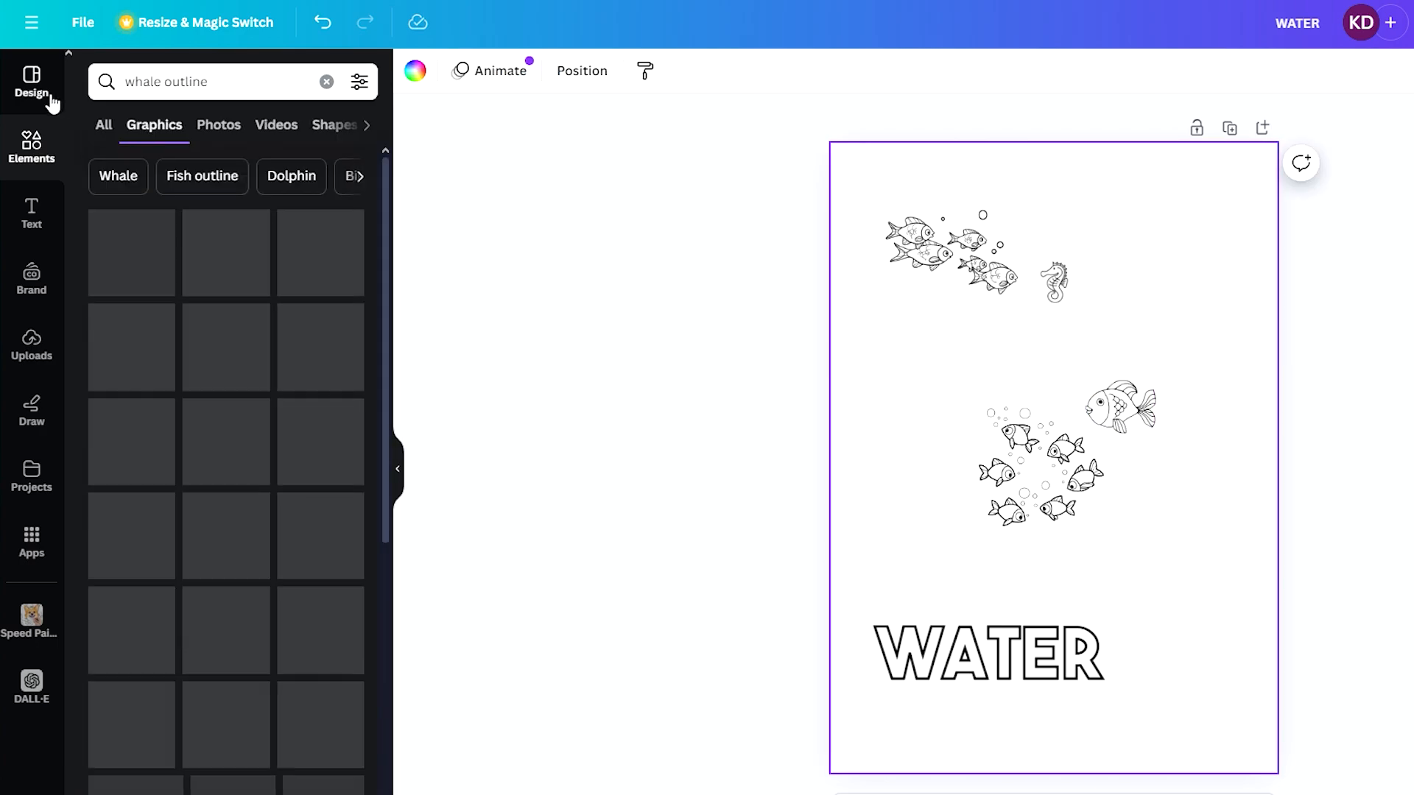
- Add the whale outline with the striped belly above WATER, and shrink the scattered small fish near its back
click(352, 445)
drag(1054, 457, 997, 556)
click(1061, 450)
drag(1105, 407, 1074, 436)
drag(1027, 479, 1037, 467)
- Enlarge the whale to about two thirds of the page width and move it toward the page's lower left
drag(1095, 491, 1168, 433)
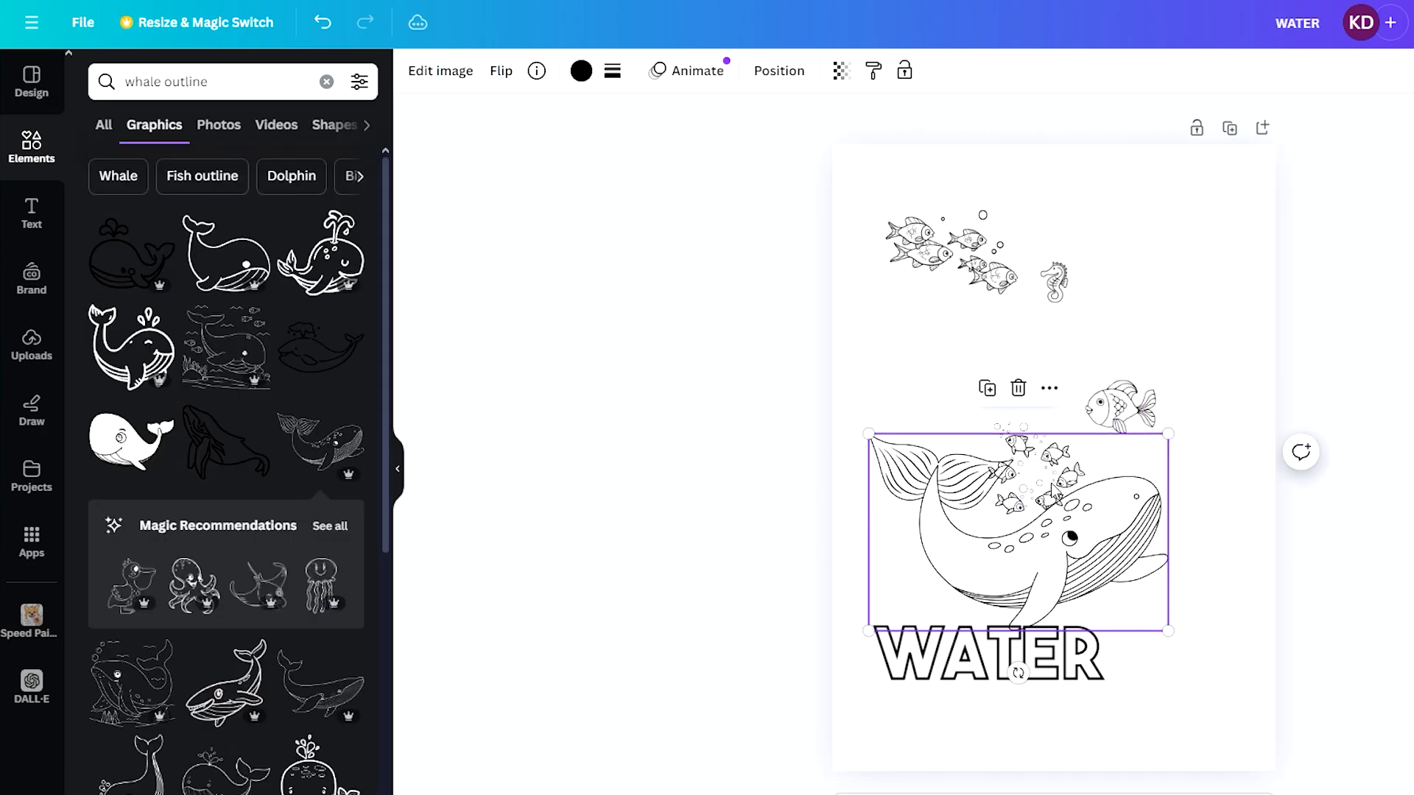
drag(1070, 537, 1051, 567)
click(1192, 520)
- Shrink the WATER text to about size 75 and place it at the page's lower right, below the whale
drag(989, 653, 1028, 648)
click(1201, 578)
drag(1117, 674, 1198, 687)
click(1328, 543)
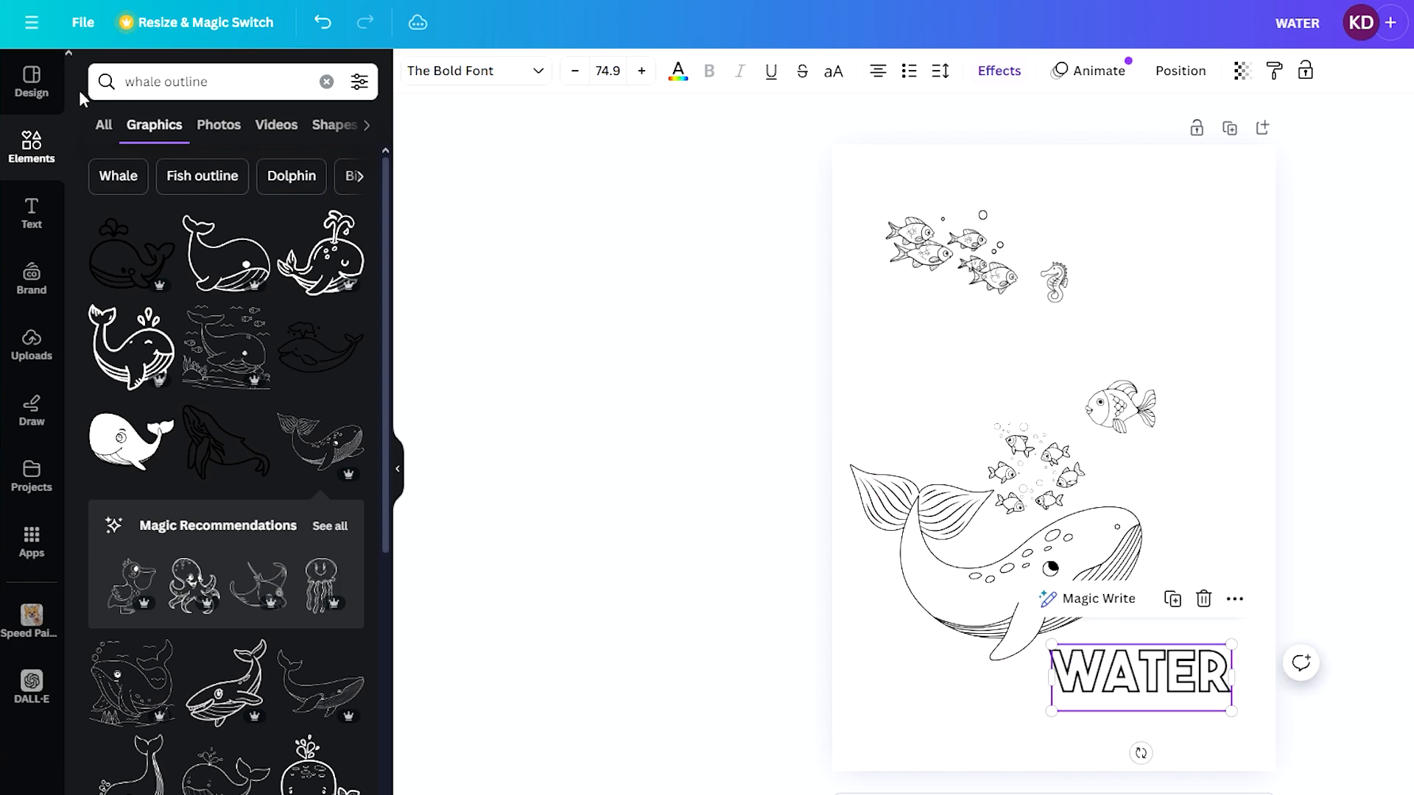
- Add a square shape and stretch it into a tall rectangle spanning the page's artwork
click(253, 86)
key(BackSpace)
text(sq)
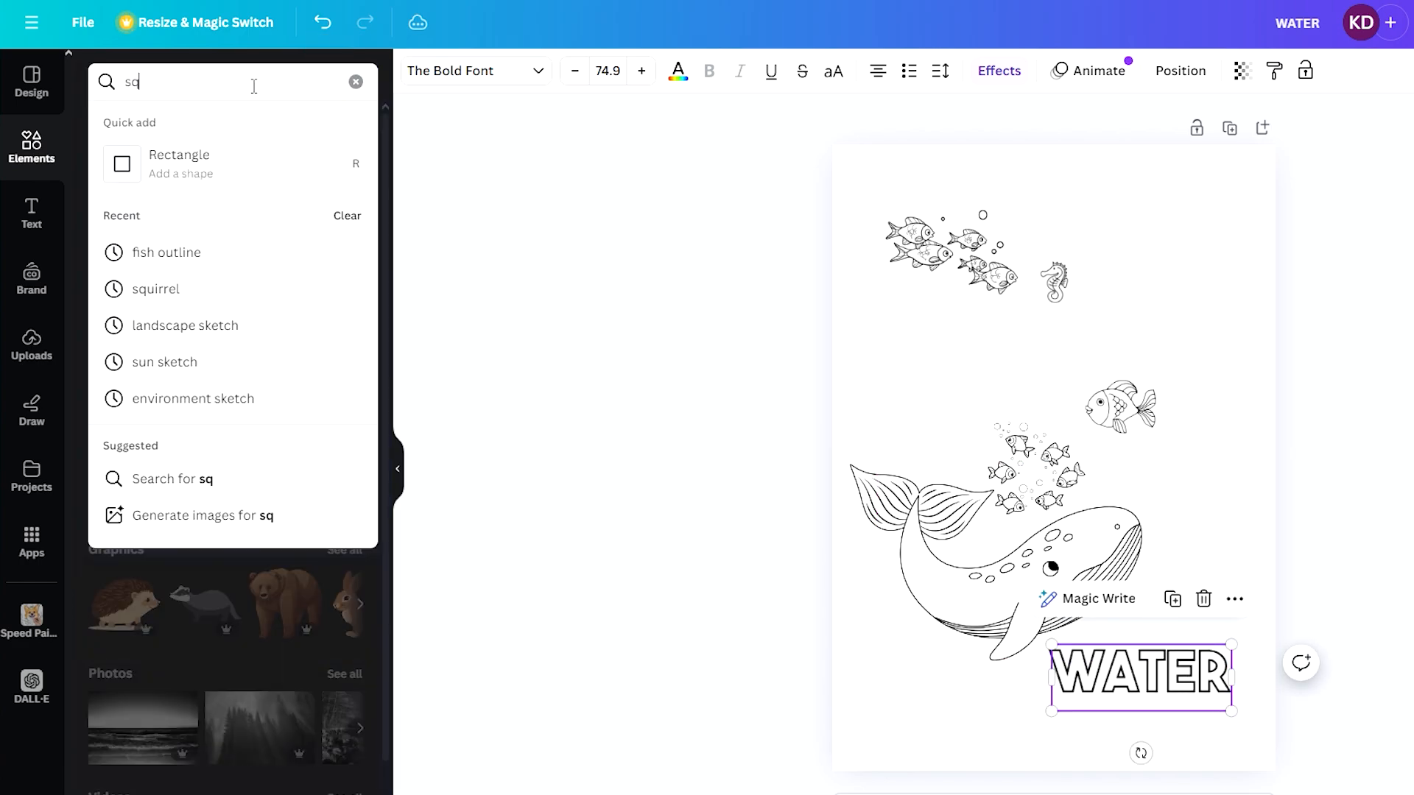
text(uare)
click(185, 158)
drag(1071, 435, 959, 234)
drag(1007, 254, 1231, 255)
drag(1054, 321, 1054, 701)
- Remove the rectangle's fill and give it a thin solid black border so it works as a page frame
click(505, 70)
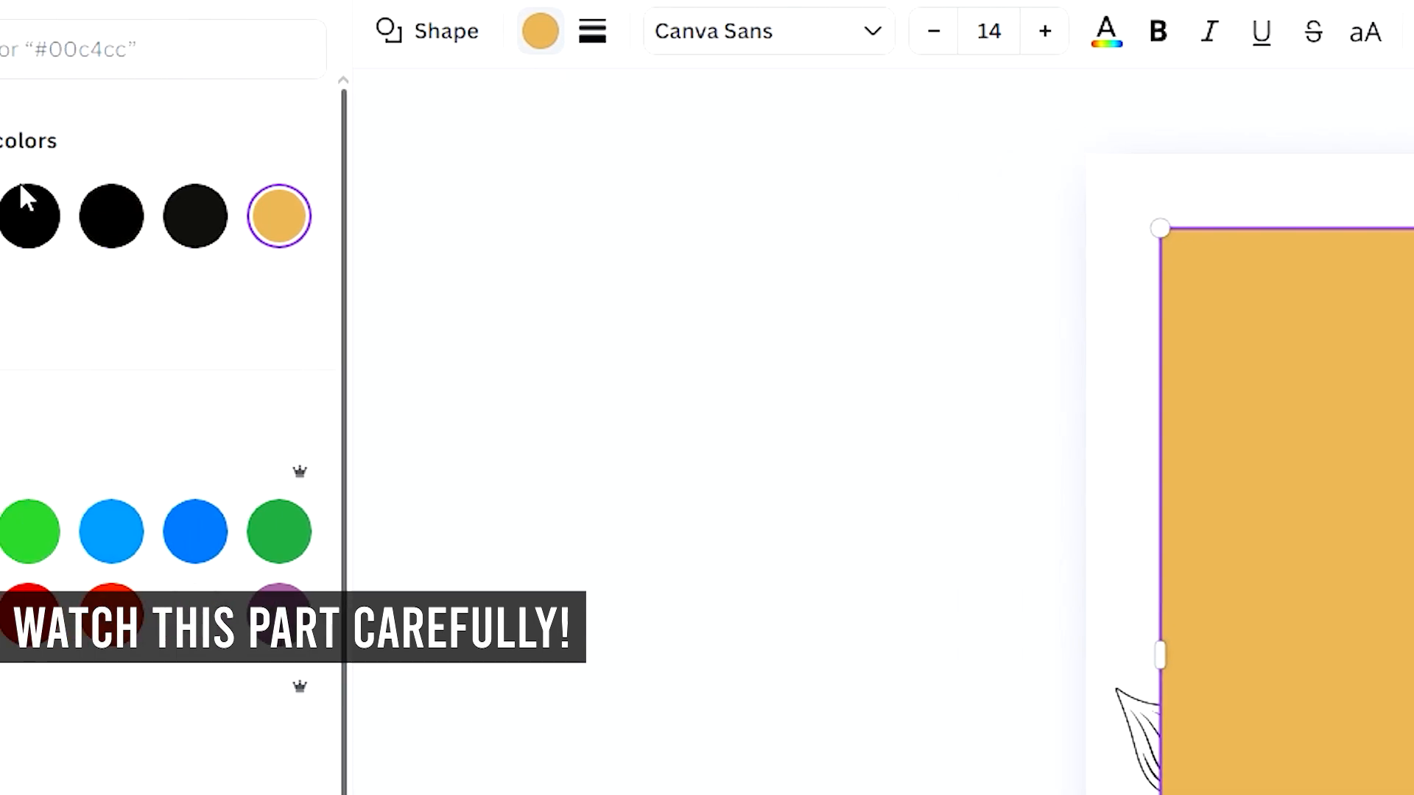
click(138, 184)
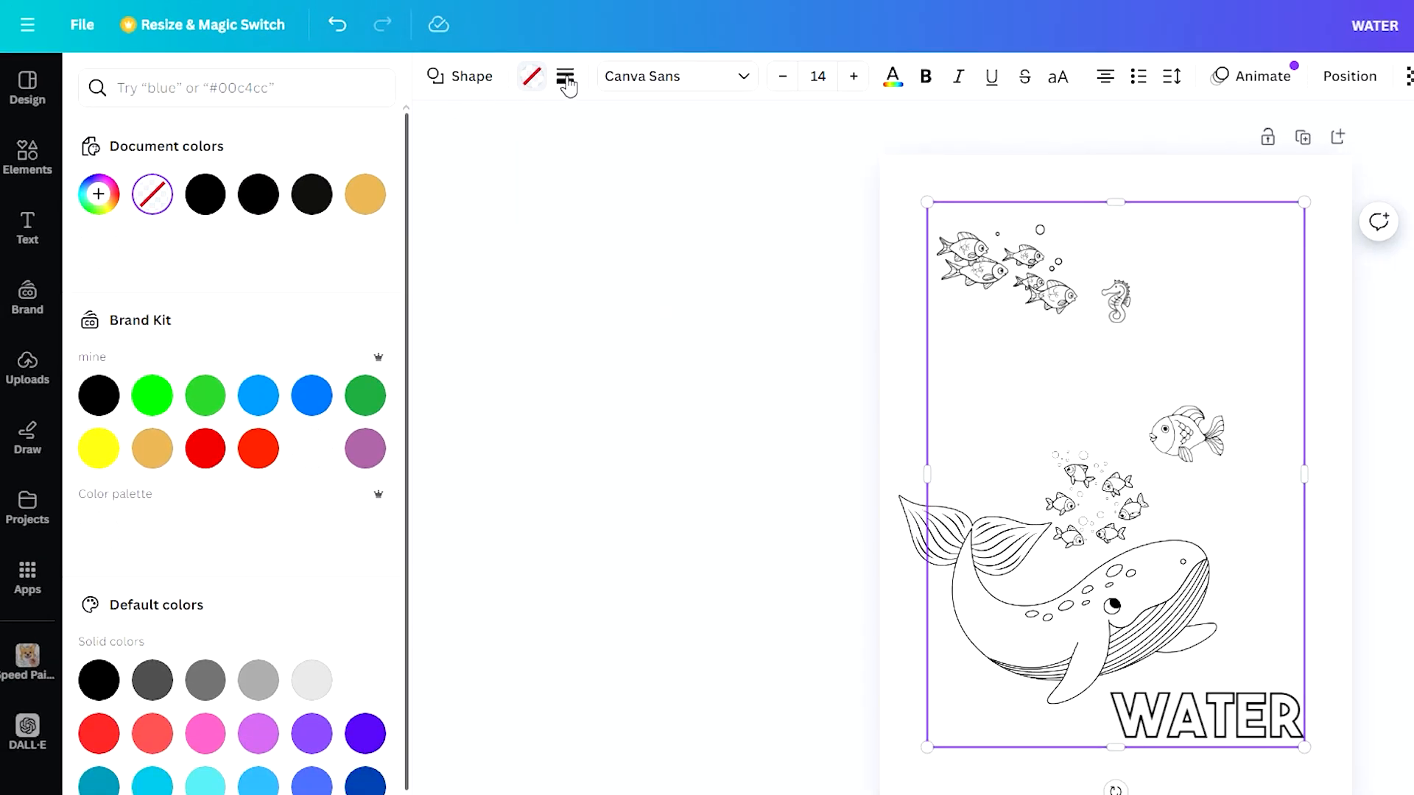
click(565, 78)
drag(587, 203, 626, 210)
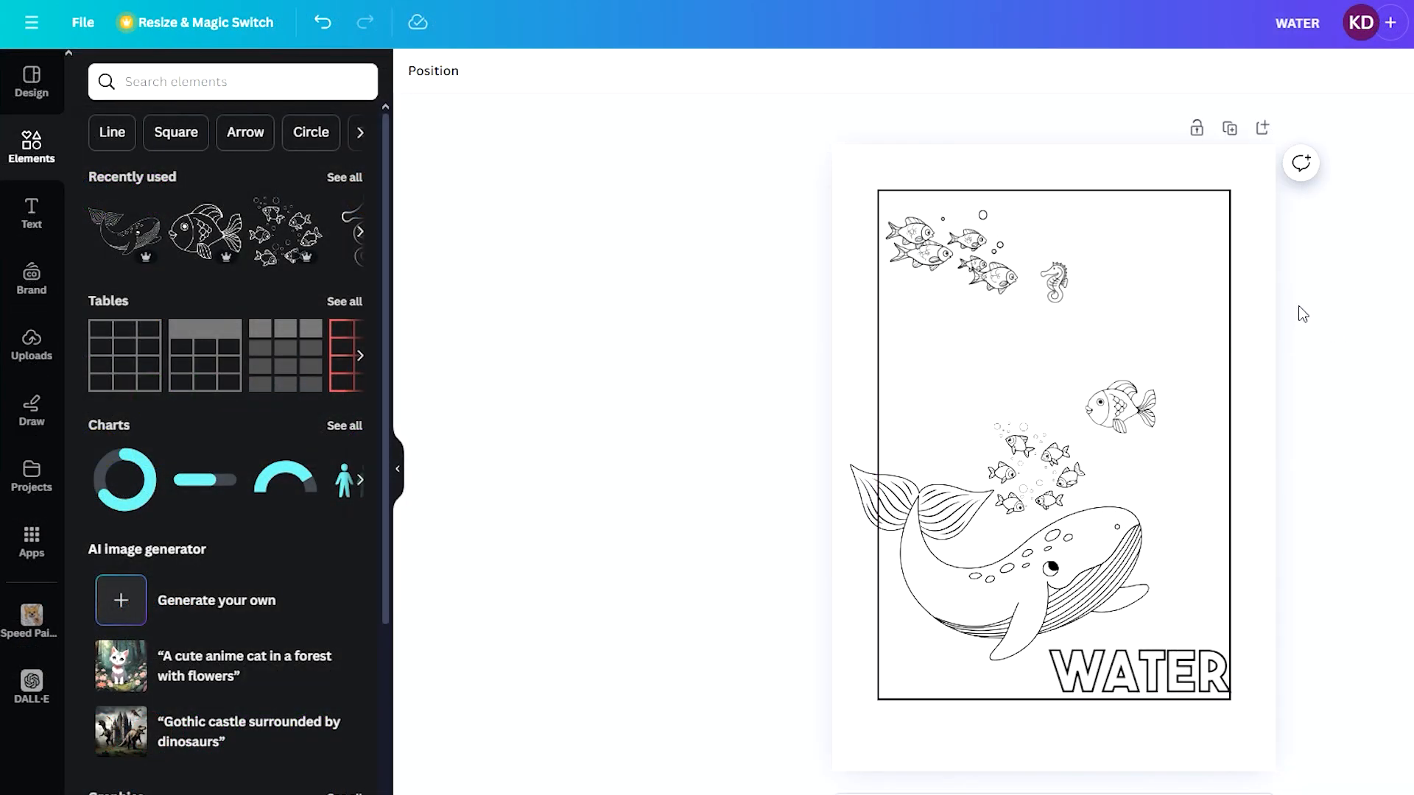
- Extend the frame's bottom edge slightly downward and enlarge the WATER text to about size 97 inside its lower right corner
click(999, 676)
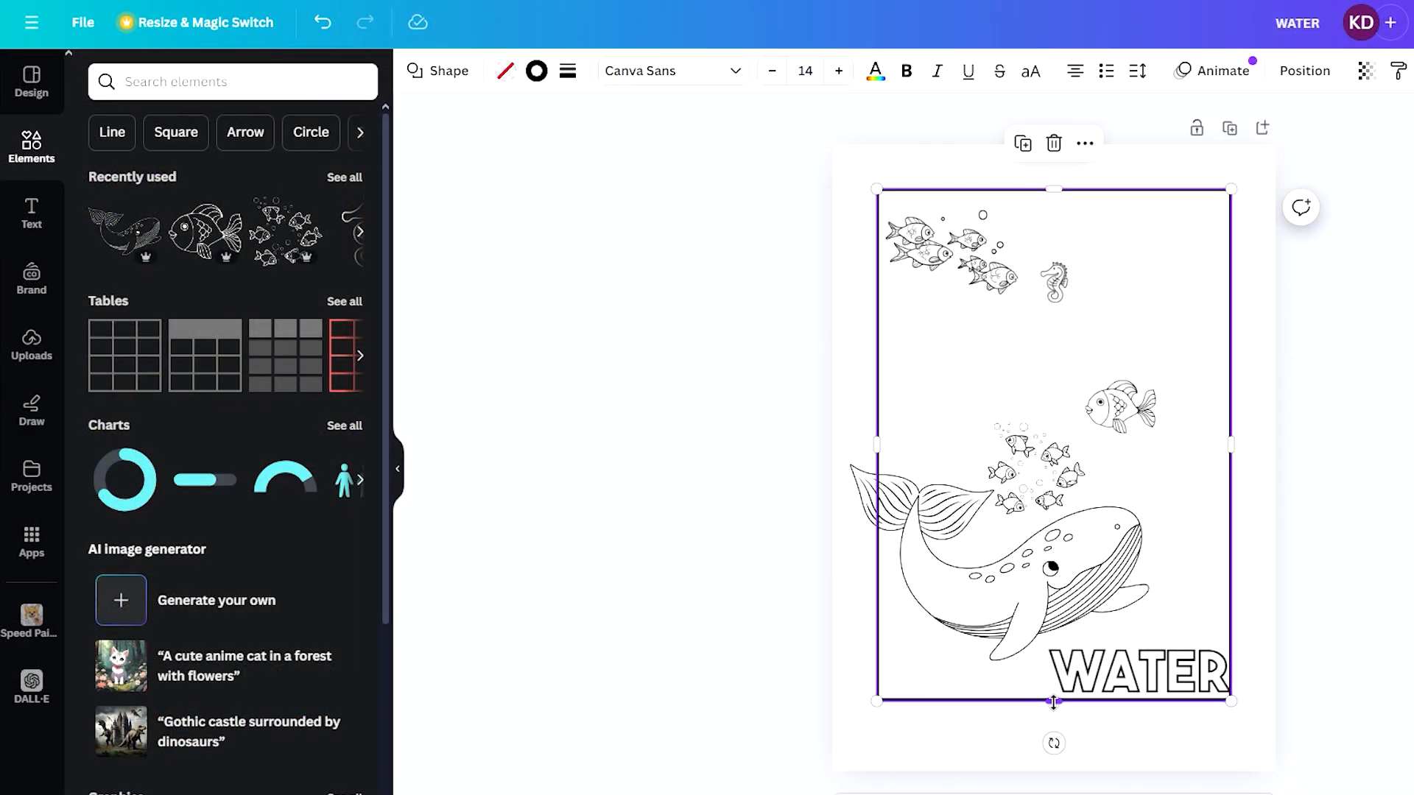
drag(1054, 702, 1051, 728)
click(1160, 674)
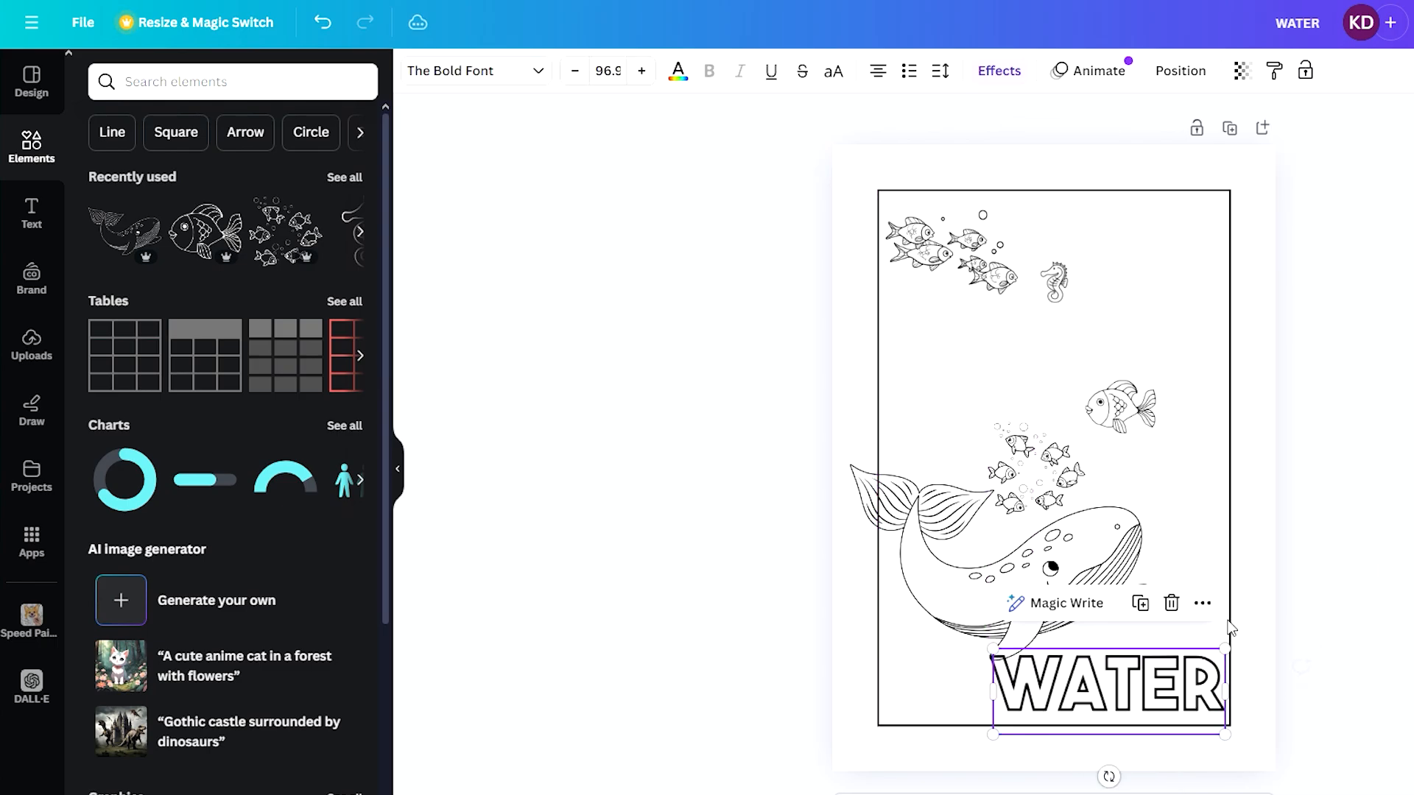
- Shrink the whale and reposition it so it lies completely inside the frame, below the scattered small fish
click(1230, 632)
click(1303, 72)
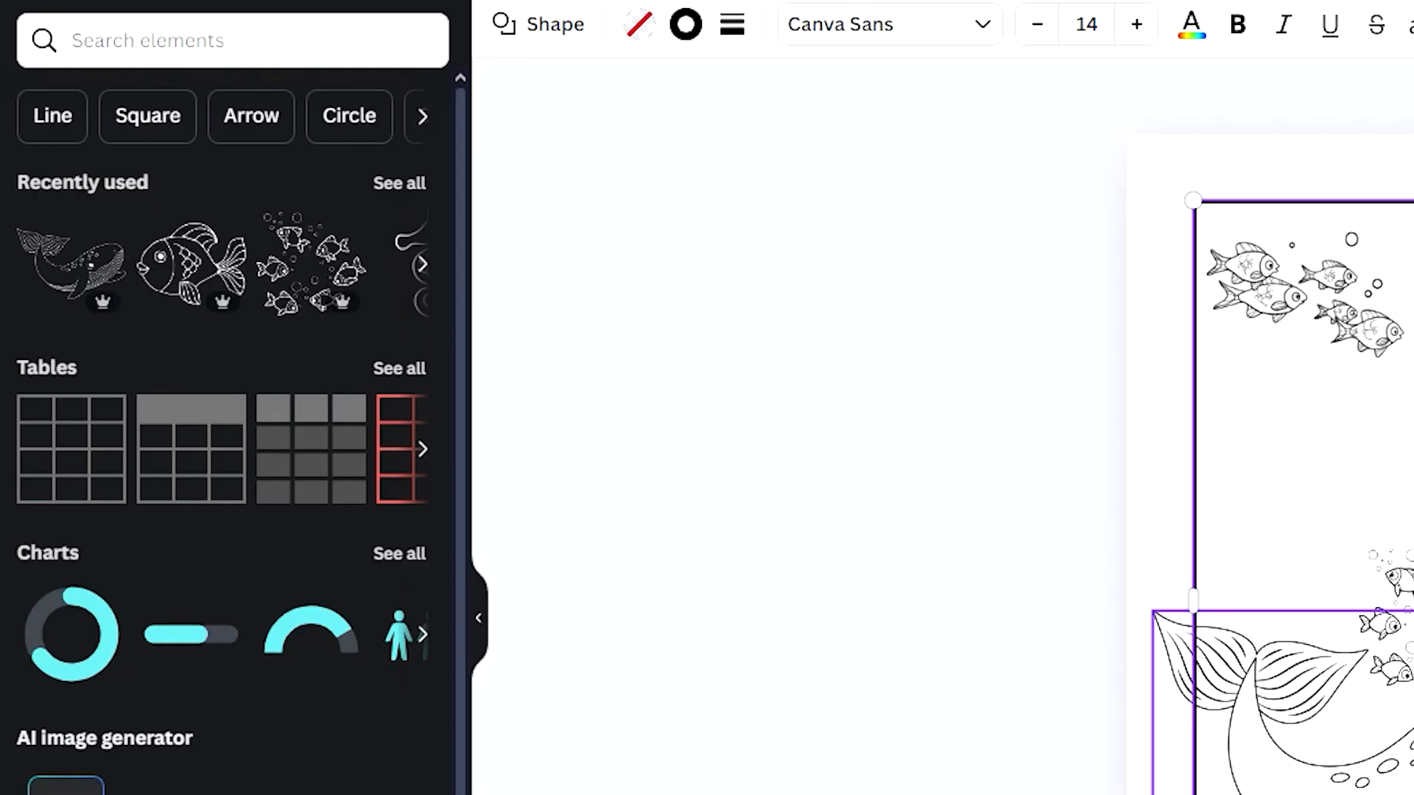
click(1395, 752)
drag(1394, 752, 1406, 747)
drag(921, 506, 925, 508)
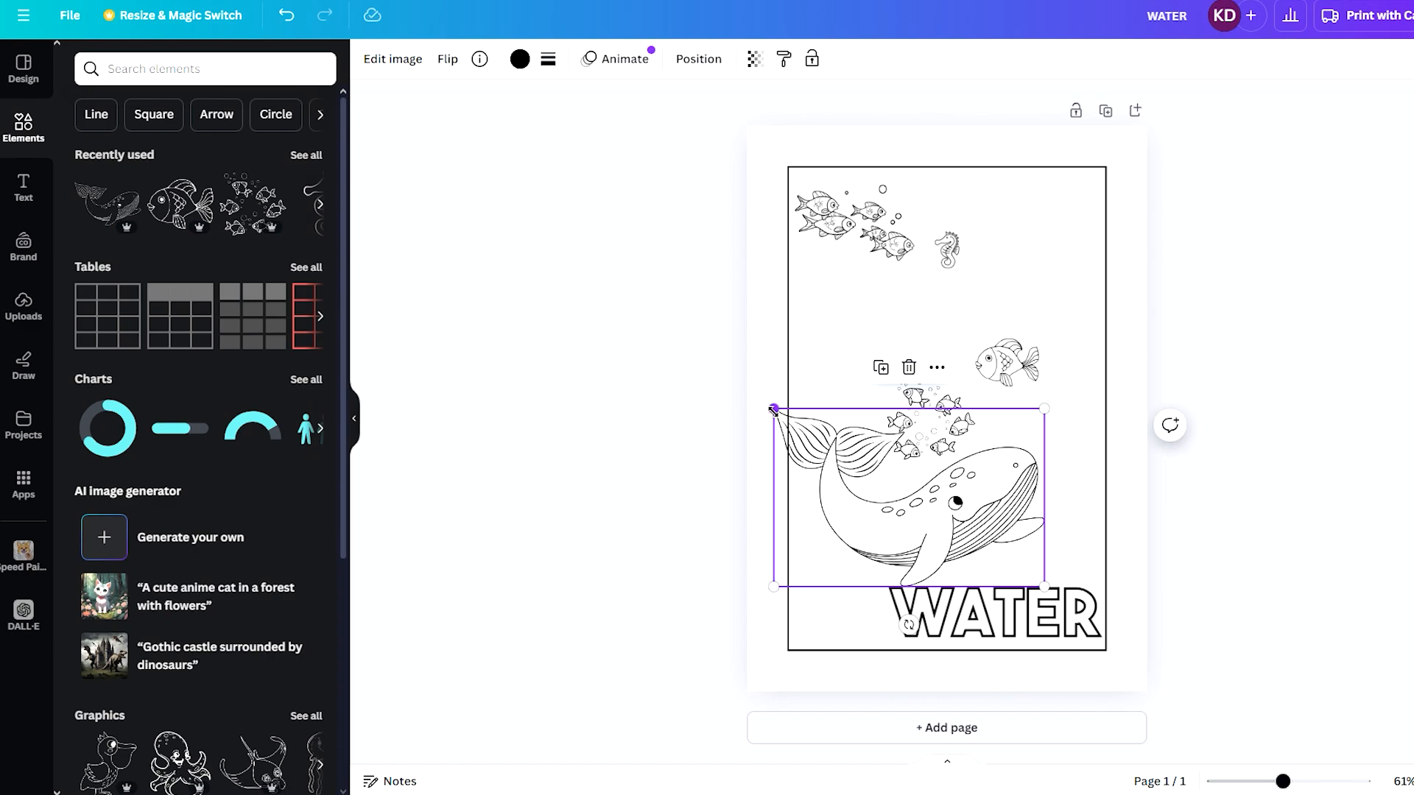
drag(781, 410, 846, 457)
drag(957, 523, 900, 508)
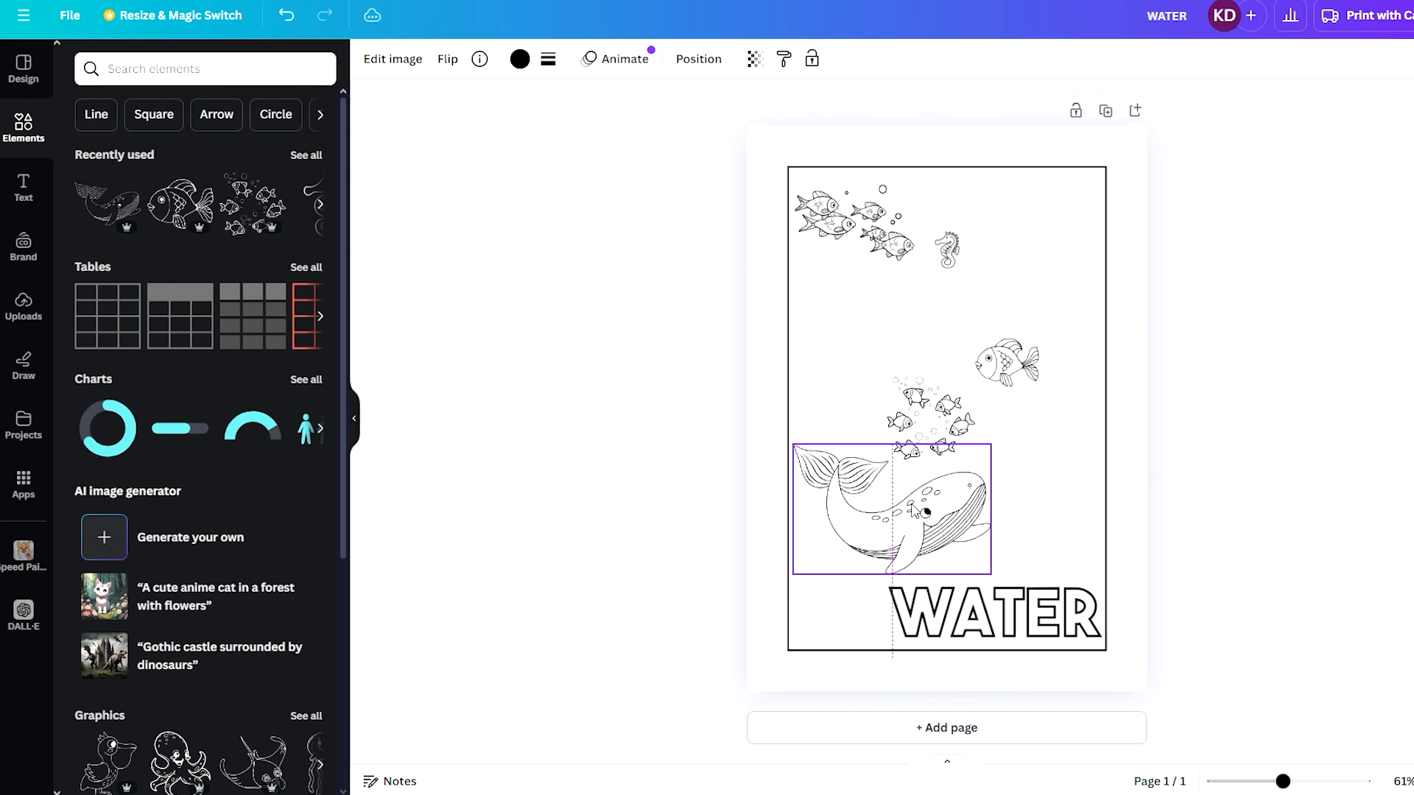
drag(985, 445, 1031, 418)
mouse_move(985, 469)
mouse_down()
mouse_move(959, 495)
mouse_move(986, 498)
mouse_up()
drag(990, 564, 990, 565)
- Shrink the WATER text and move it to the upper right corner inside the frame
click(936, 604)
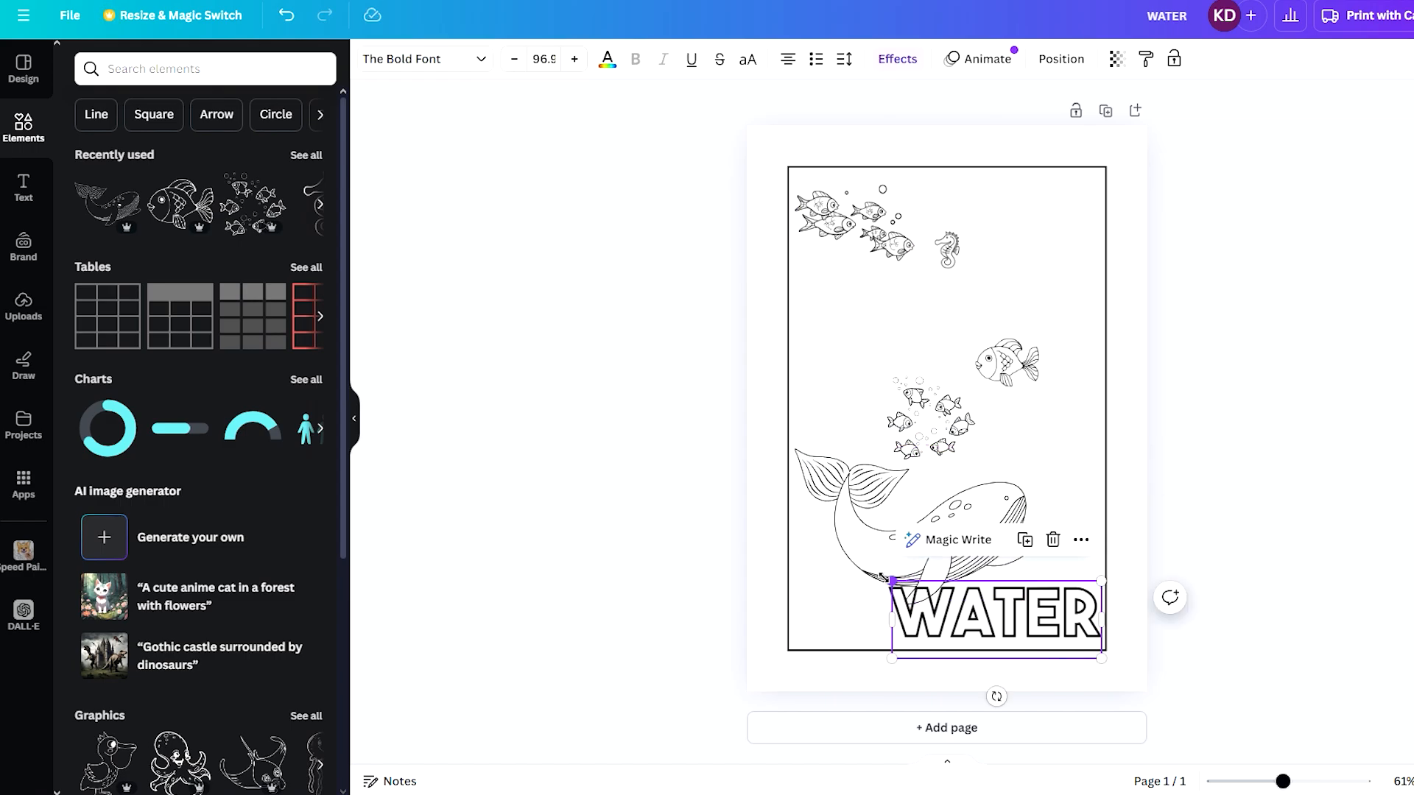
drag(880, 575, 935, 605)
drag(1020, 623, 1013, 200)
click(589, 295)
- Search the elements for "sea outline", add the coral graphic, and place it small in the frame's lower left corner
click(205, 68)
text(sea outline)
key(Return)
click(108, 243)
drag(1018, 296, 903, 486)
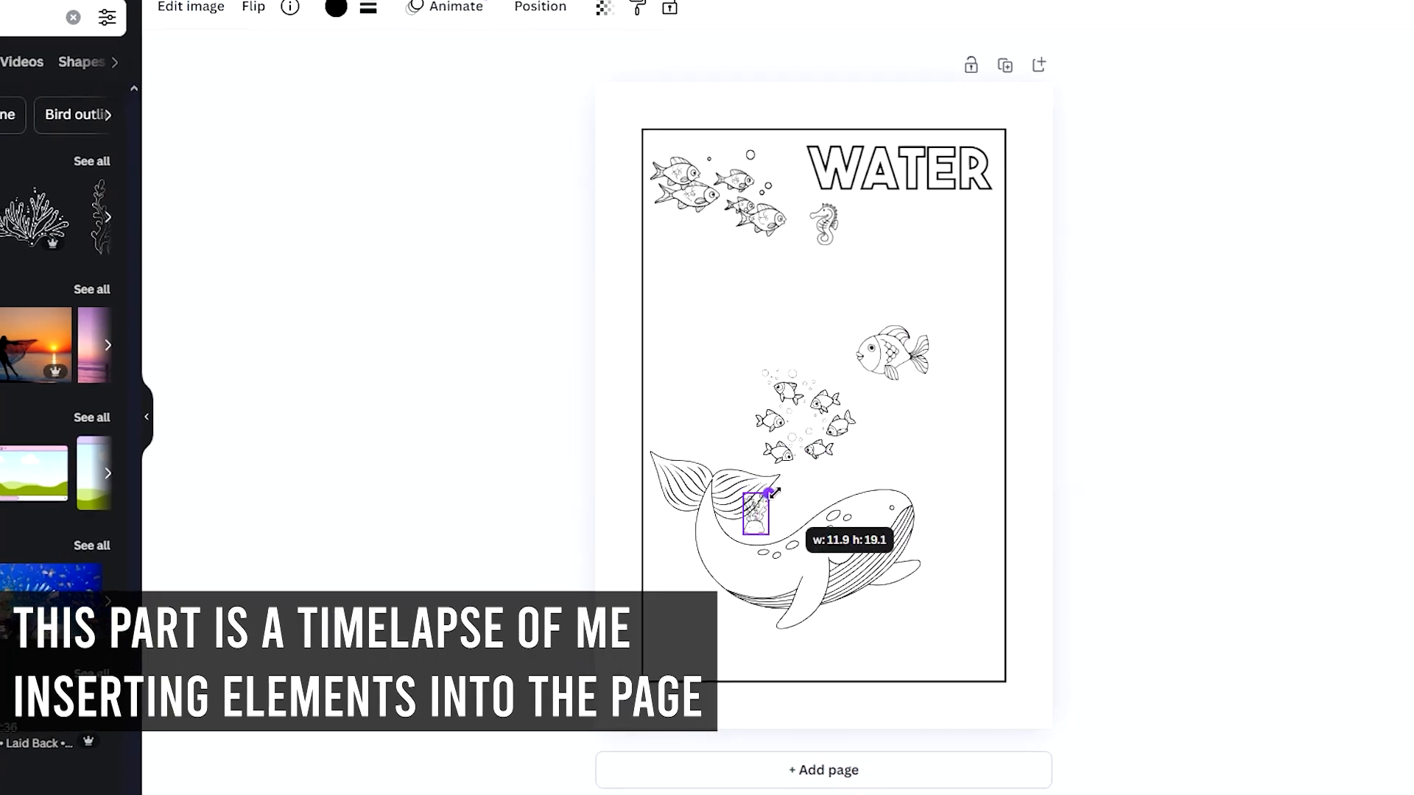
drag(775, 493, 787, 465)
drag(765, 501, 673, 646)
- Search the elements for "seaweed outline" and place a small seaweed graphic in the frame's lower right corner
click(29, 17)
text(seaweed outline)
key(Return)
click(33, 217)
drag(824, 405, 975, 634)
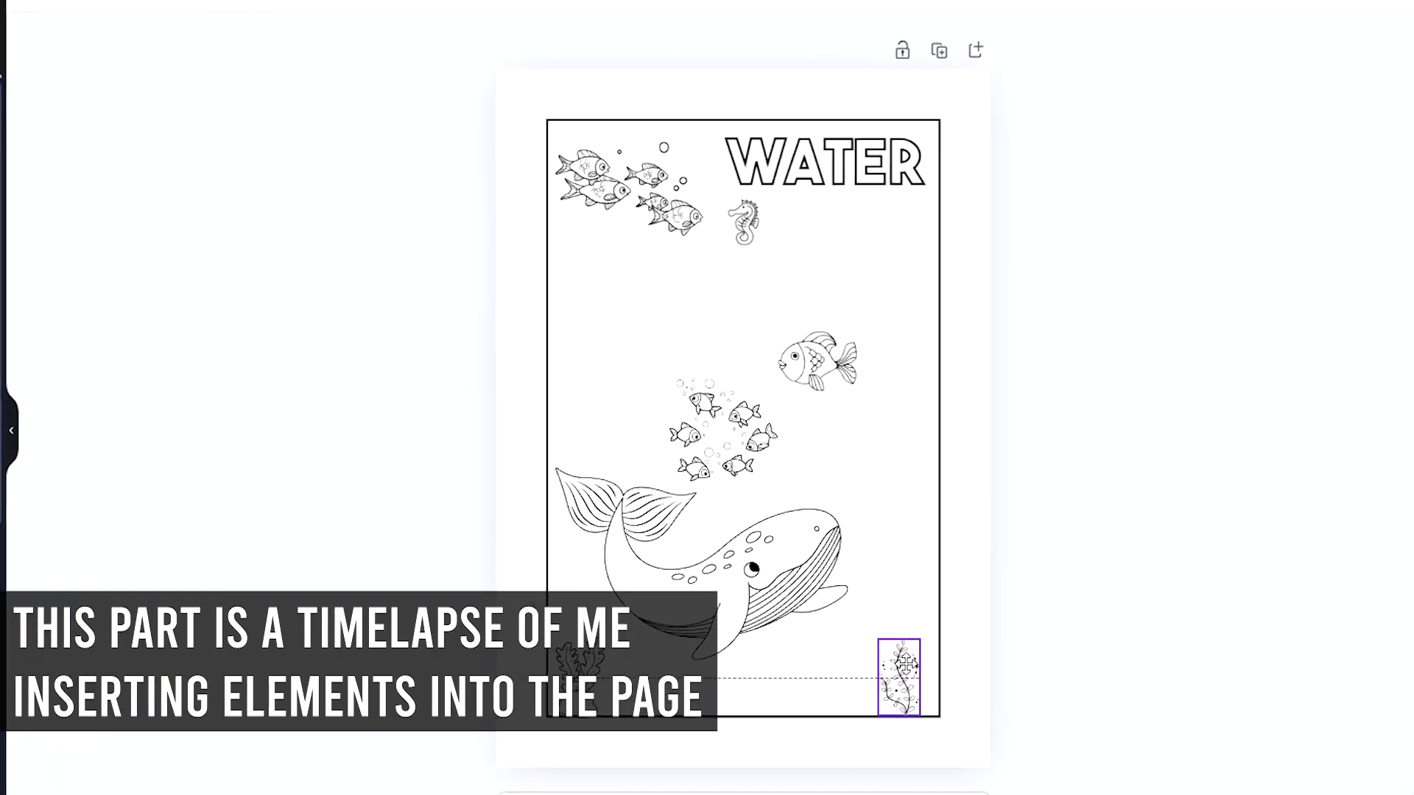
- Shrink the school of fish and move it below WATER, and place a smaller seahorse just above the seaweed
drag(556, 139, 598, 167)
drag(651, 202, 857, 239)
click(745, 222)
drag(745, 222, 847, 670)
mouse_move(862, 648)
mouse_down()
mouse_move(856, 660)
mouse_move(867, 625)
mouse_up()
click(888, 567)
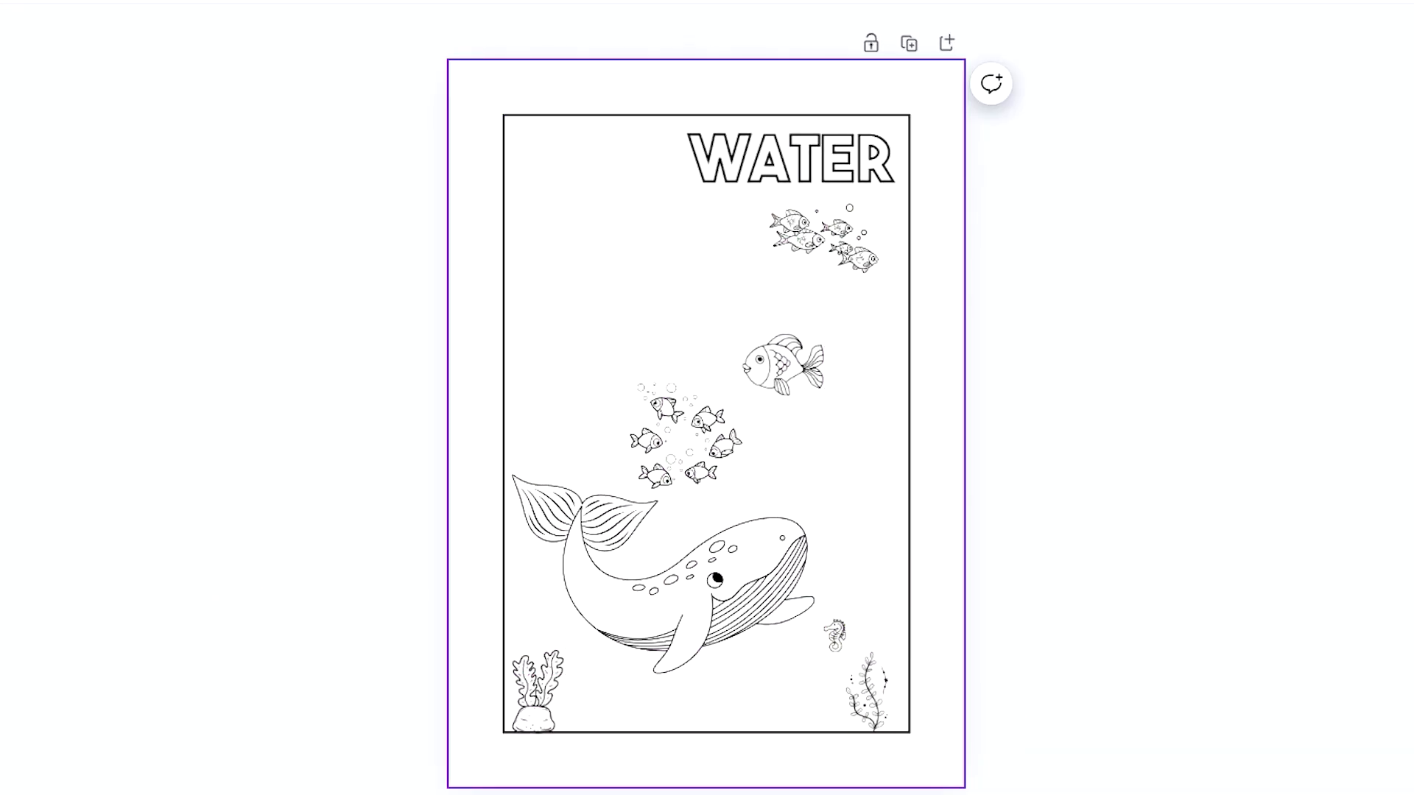
- Shrink the crab outline and place it on the frame's bottom edge beside the coral
drag(808, 356, 714, 417)
drag(658, 453, 638, 684)
drag(694, 649, 647, 679)
drag(615, 700, 600, 712)
click(1068, 515)
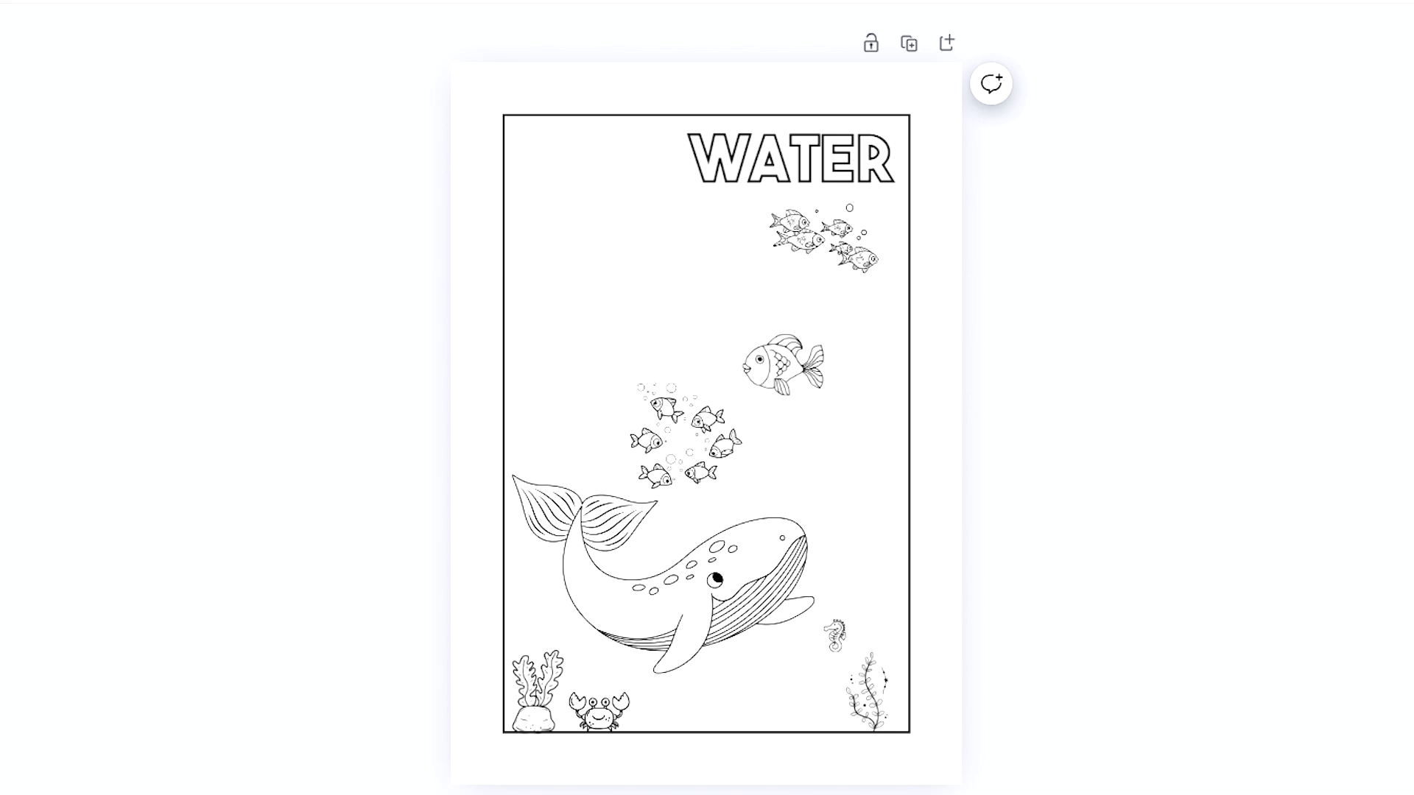
- Shrink the smiling shark outline and position it above the scattered small fish
drag(739, 427, 662, 290)
drag(732, 176, 652, 262)
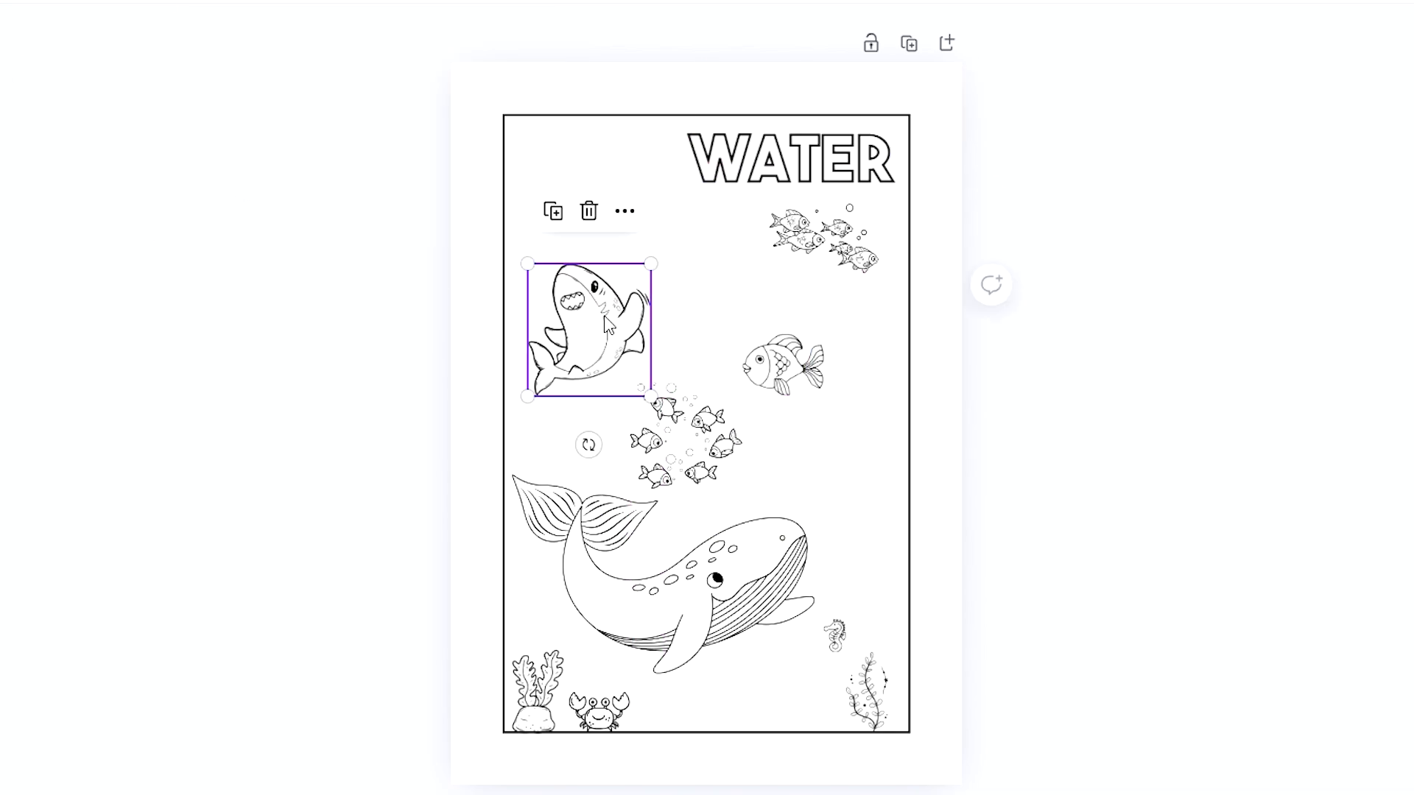
drag(589, 331, 681, 307)
click(331, 335)
drag(808, 325, 757, 376)
drag(682, 449, 599, 238)
key(Delete)
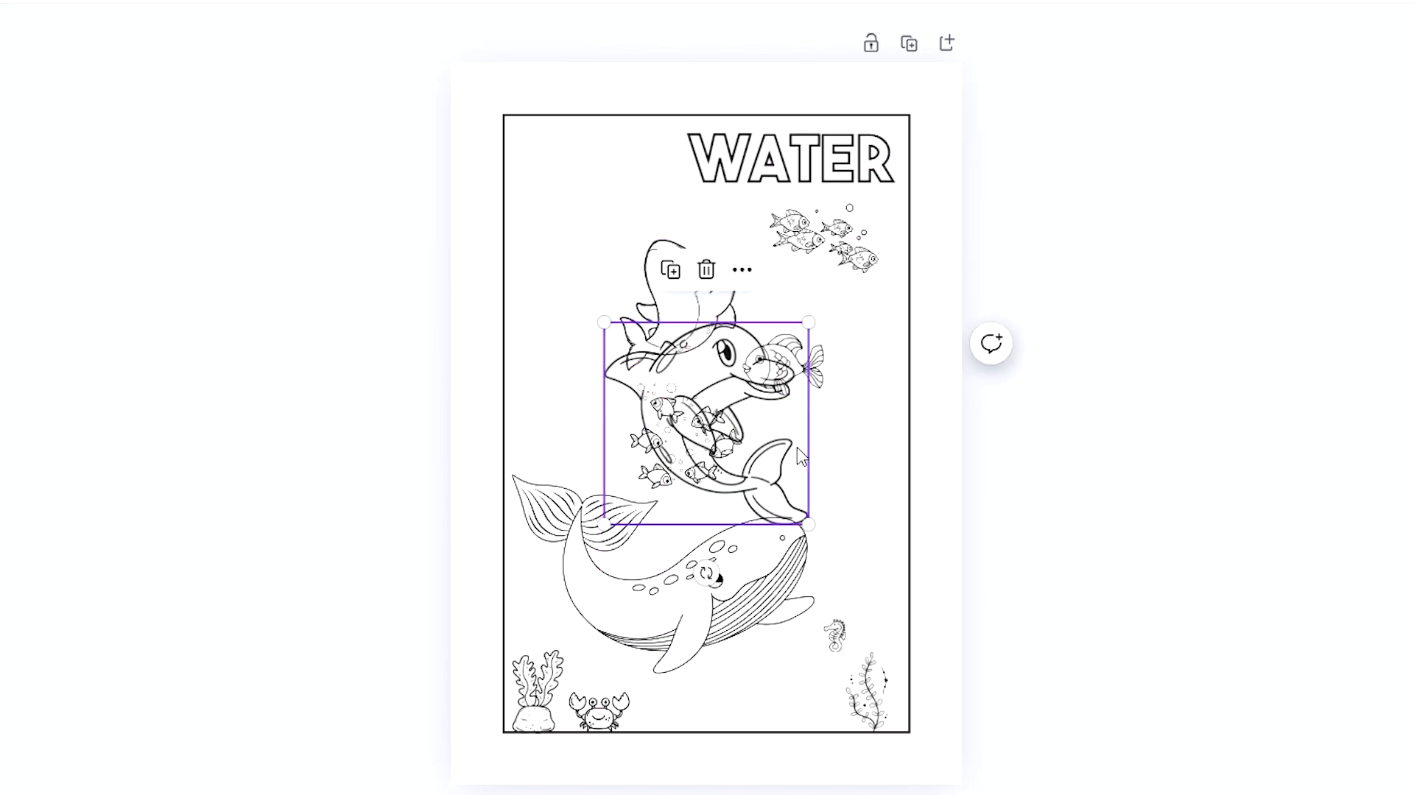
- Place a smaller dolphin outline in the frame's upper left corner and nudge the shark slightly to the right
drag(808, 324, 732, 400)
drag(669, 463, 580, 226)
drag(680, 307, 686, 306)
click(208, 173)
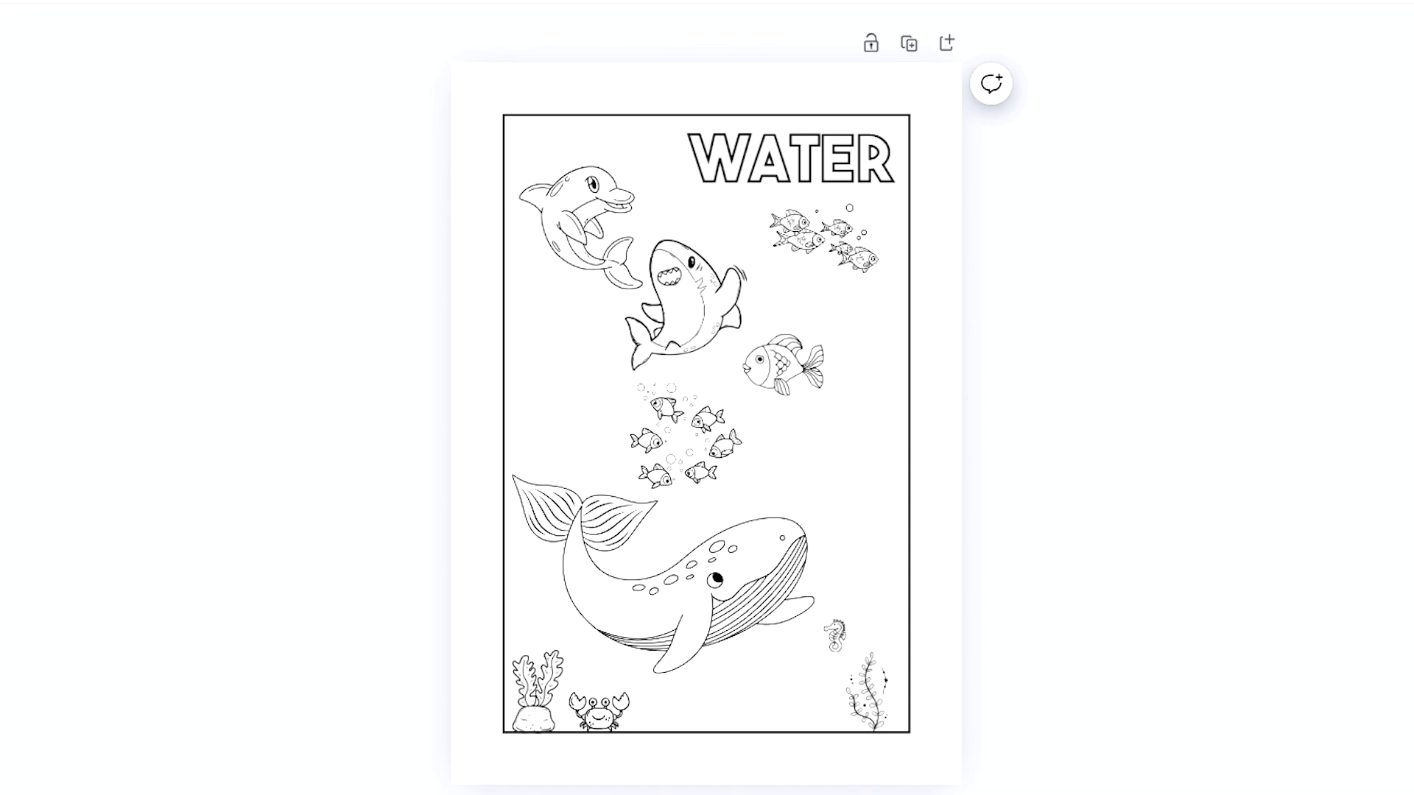
- Shrink the octopus outline and place it at the frame's bottom between the crab and the seaweed
drag(808, 341, 718, 414)
drag(660, 460, 769, 686)
click(1026, 496)
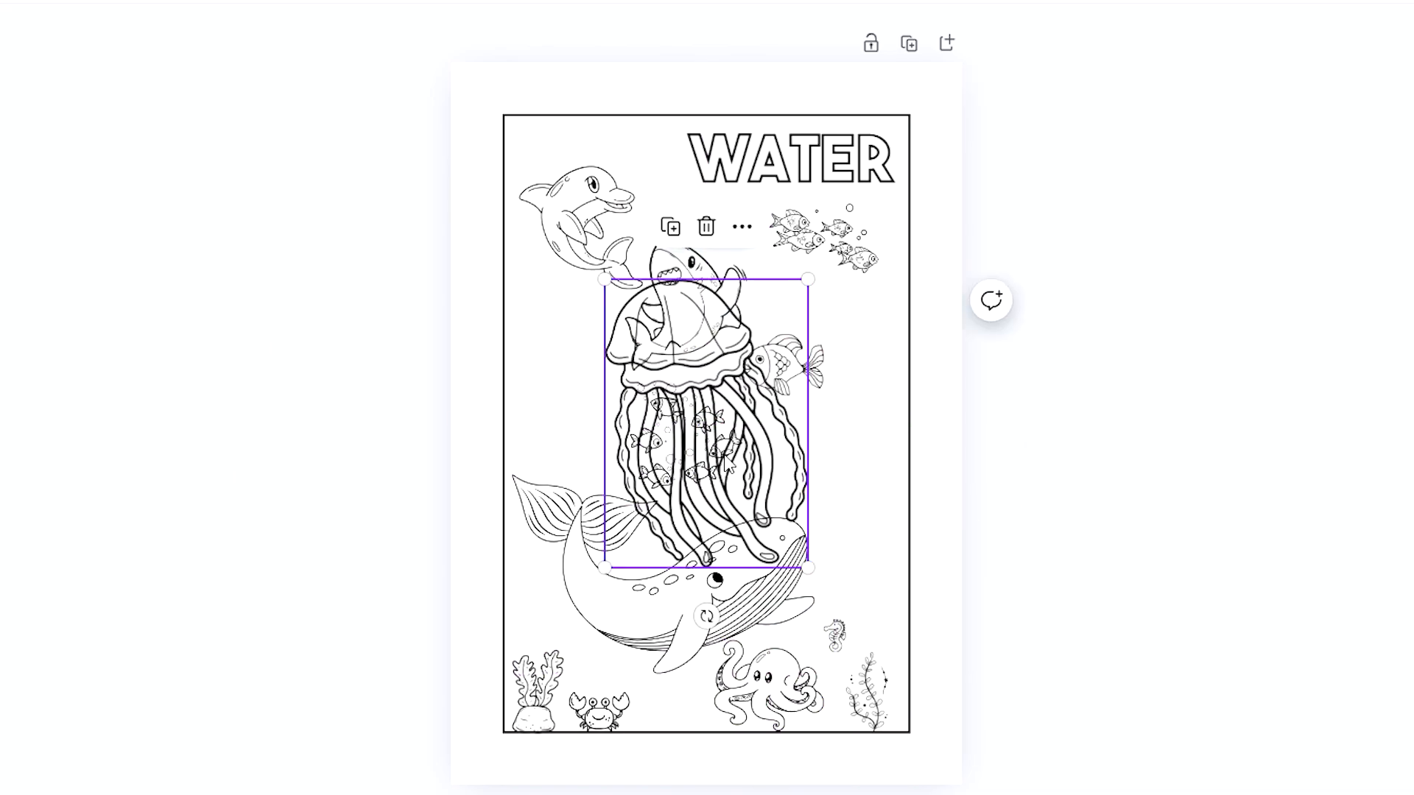
- Place a smaller jellyfish near the frame's right edge above the whale's head, and the open-mouthed fish outline just left of it
drag(808, 279, 688, 453)
drag(647, 509, 848, 464)
click(1026, 495)
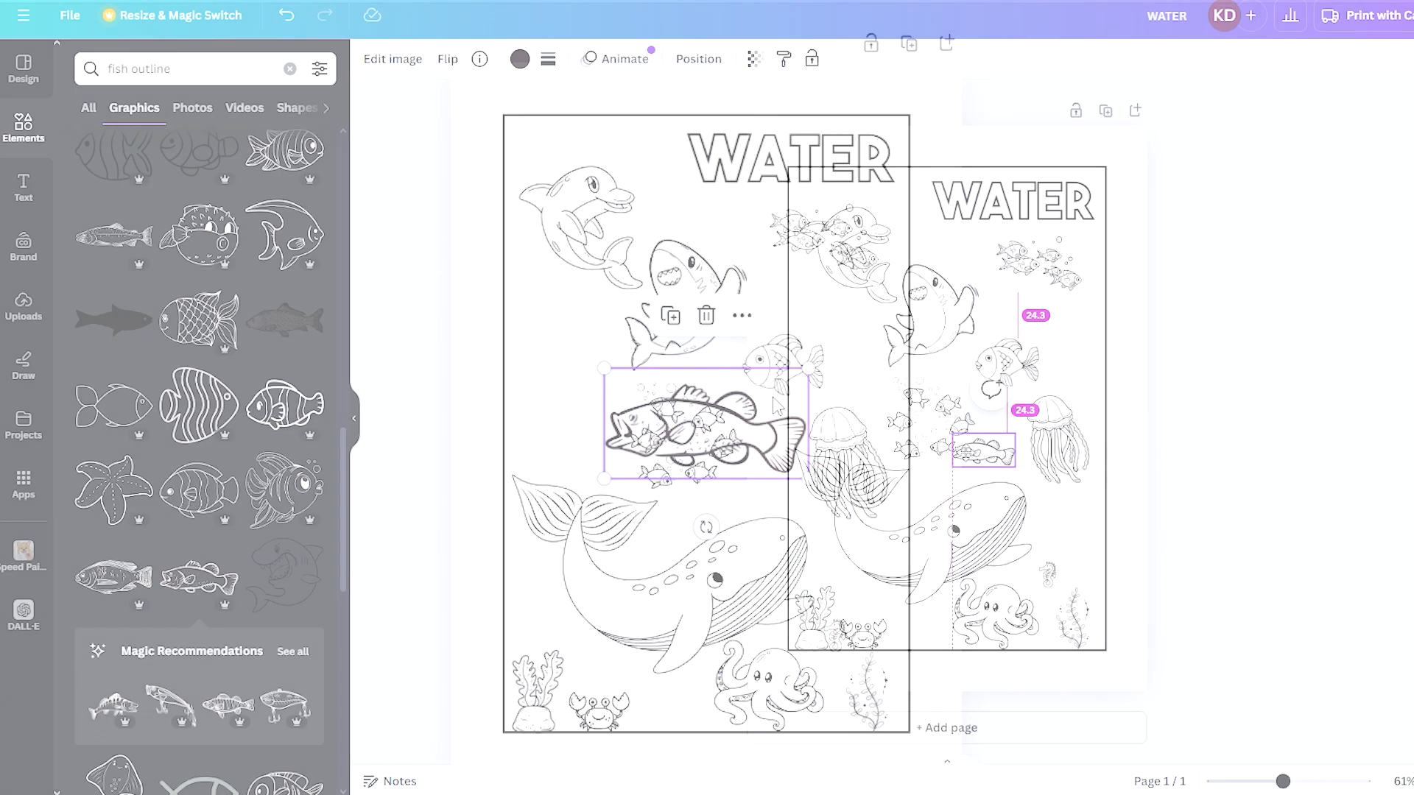
drag(679, 433, 972, 462)
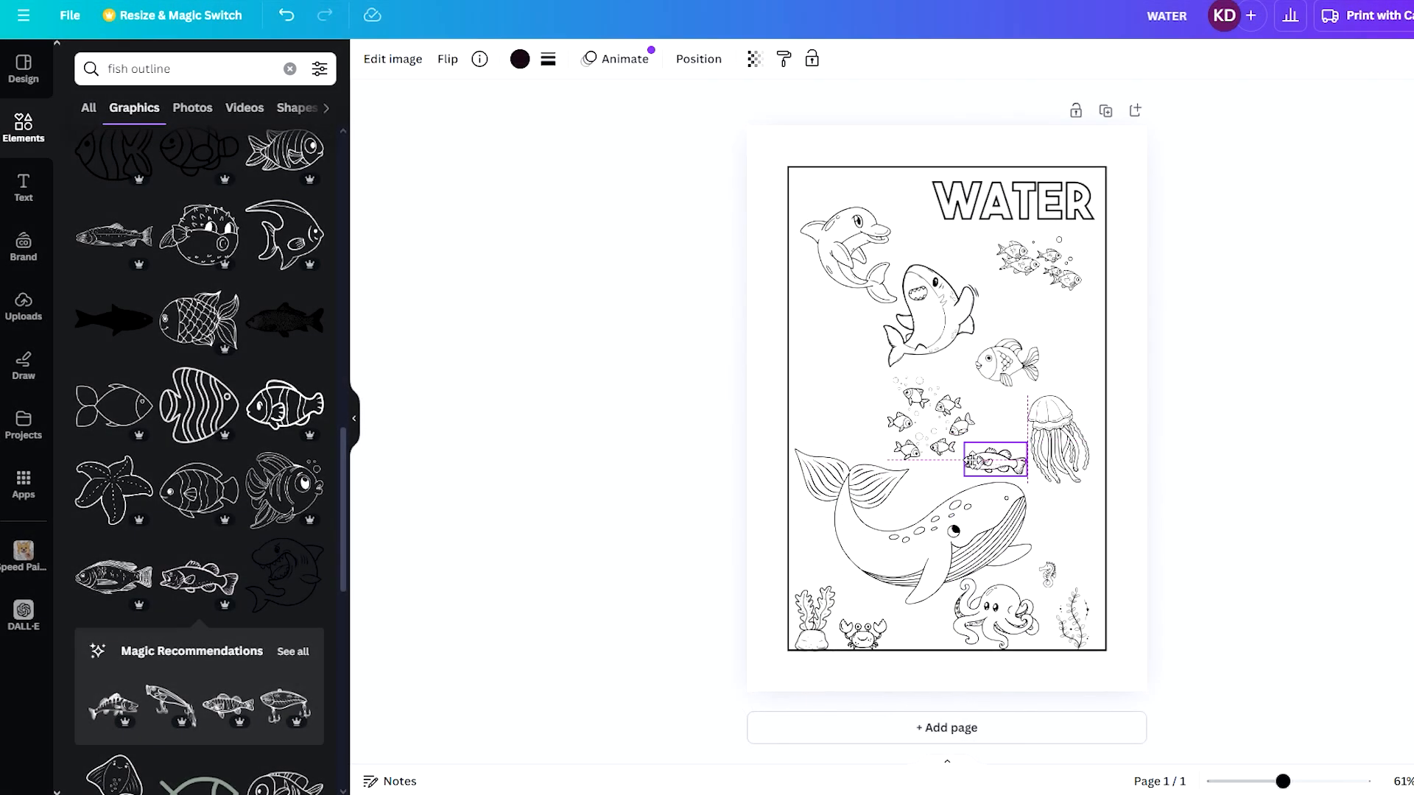
click(1187, 426)
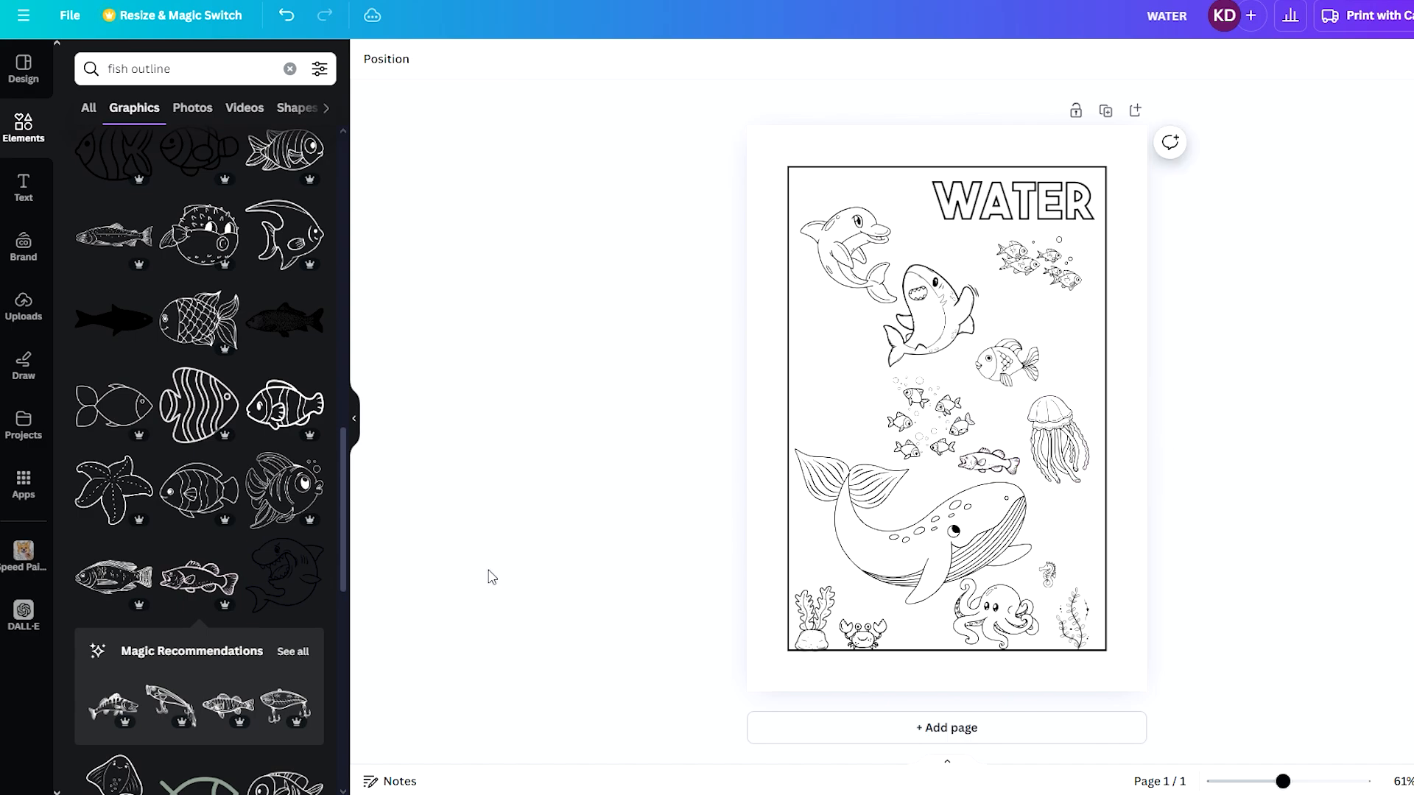
- Add the smiling jellyfish from the fish outline graphics and place it small above the larger jellyfish
scroll(198, 543, down, 5)
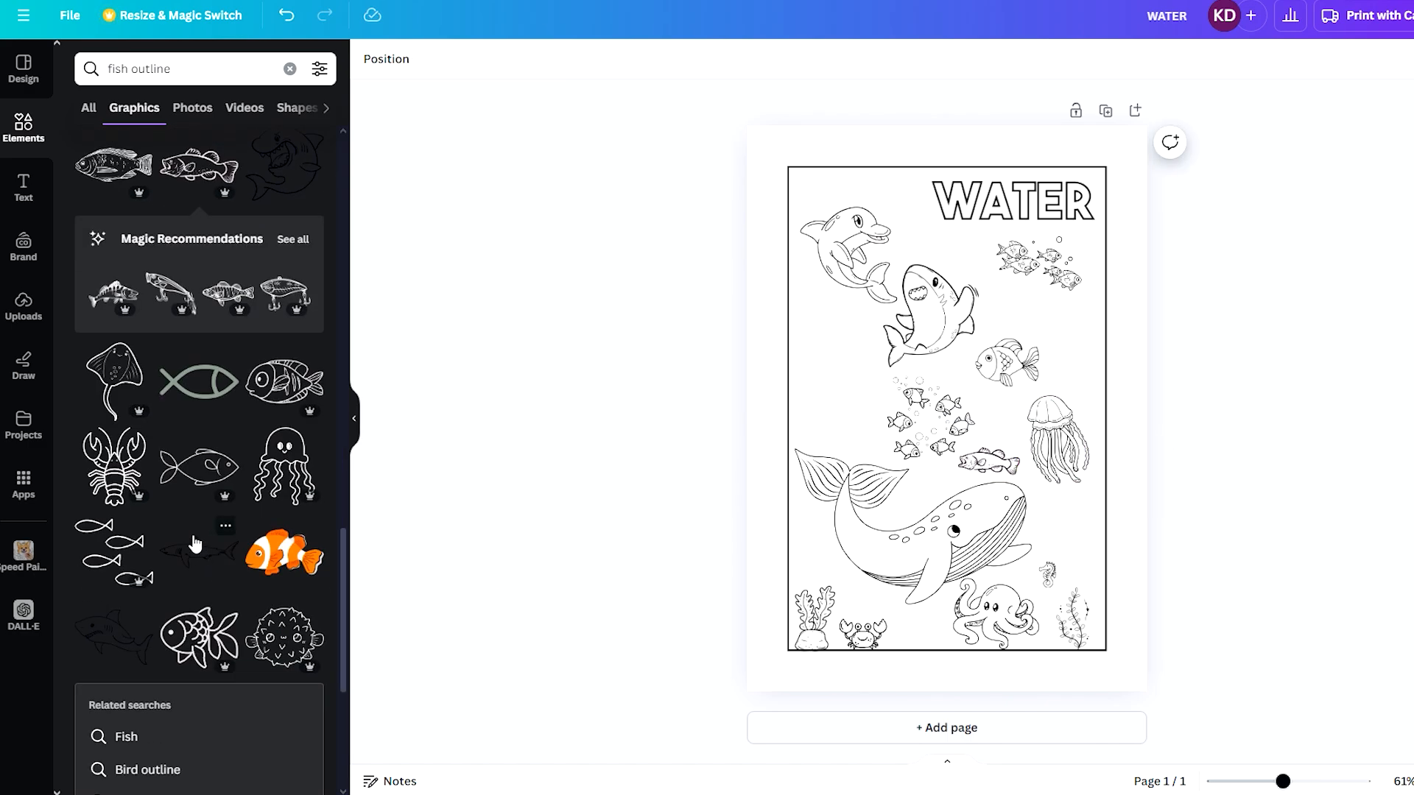
scroll(120, 465, down, 8)
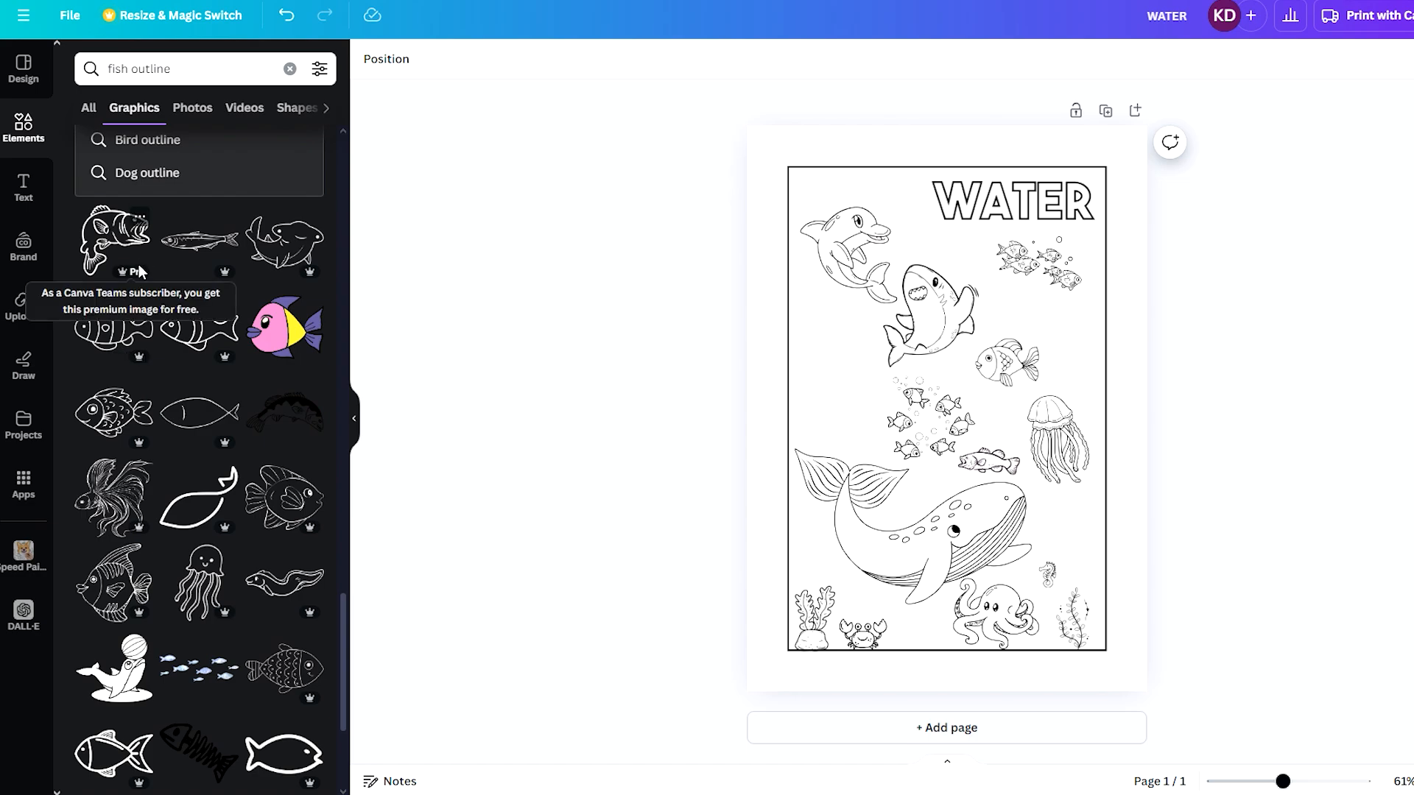
scroll(282, 335, down, 2)
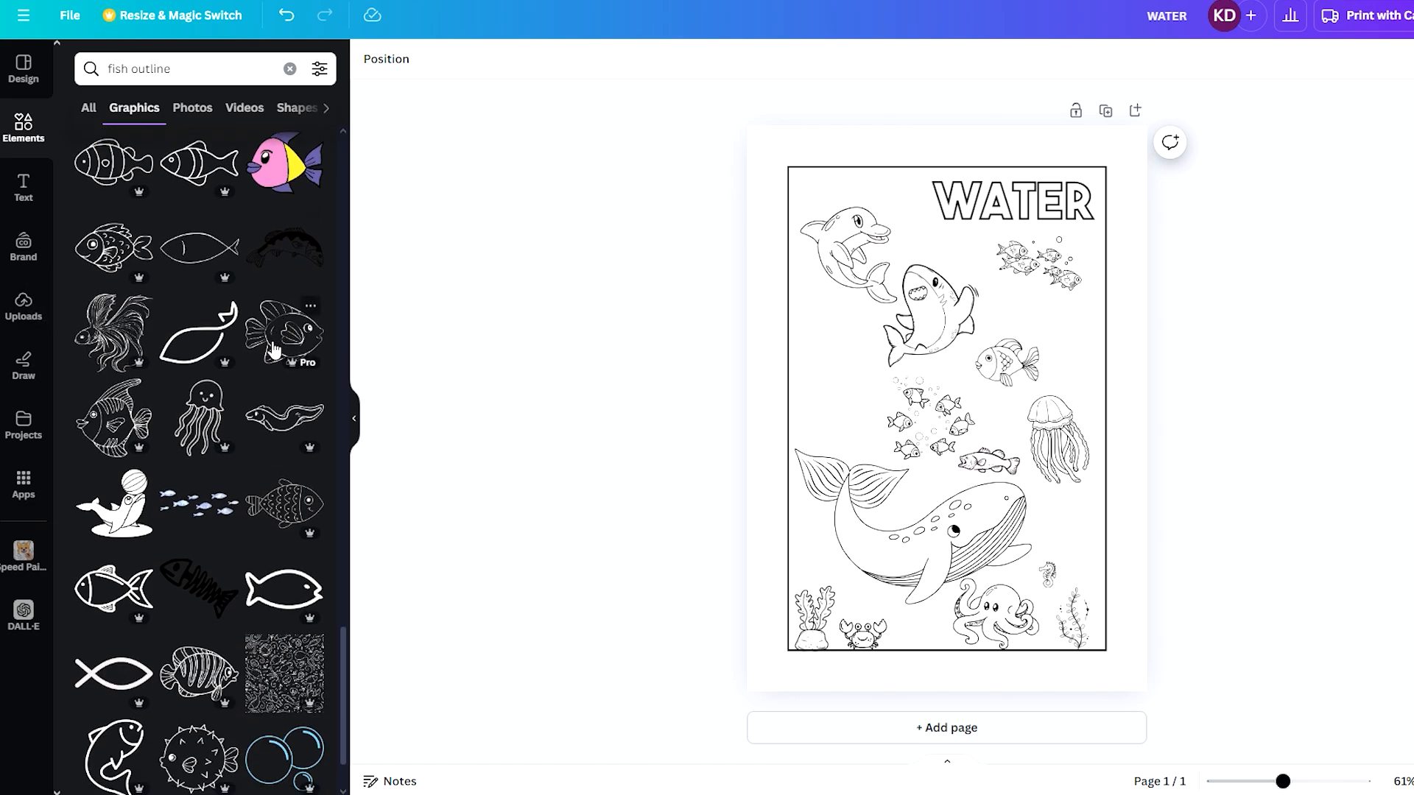
click(213, 427)
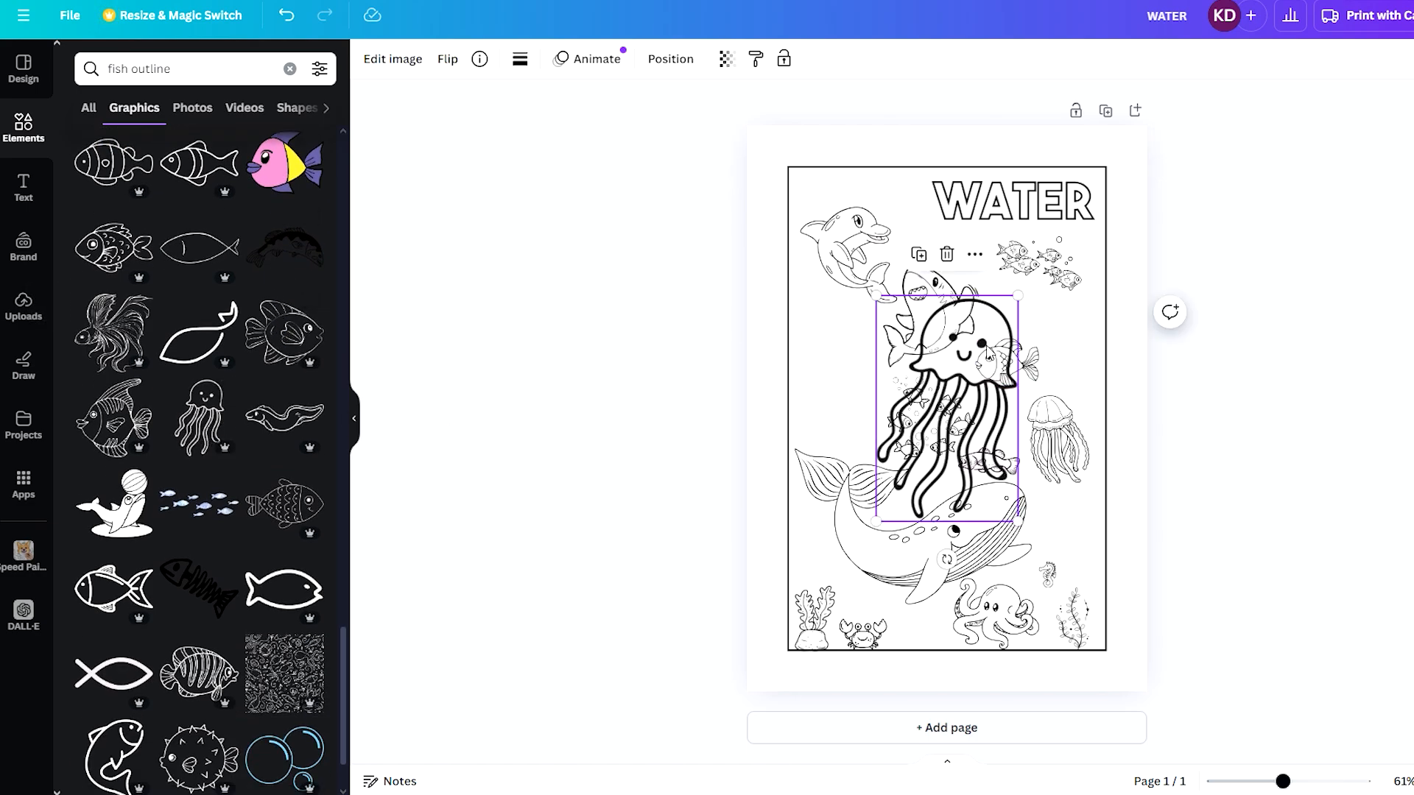
drag(1019, 296, 876, 433)
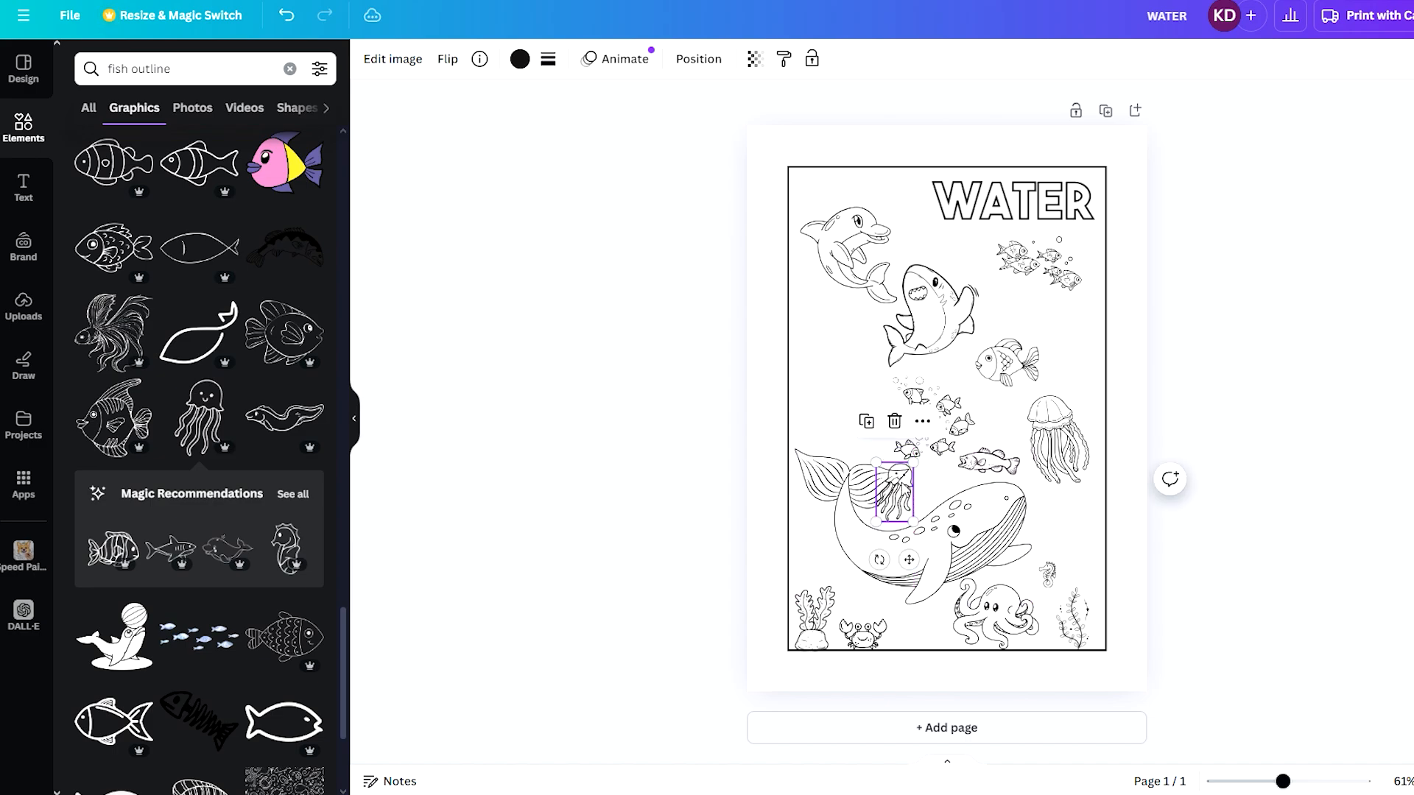
drag(896, 490, 1071, 362)
click(1173, 326)
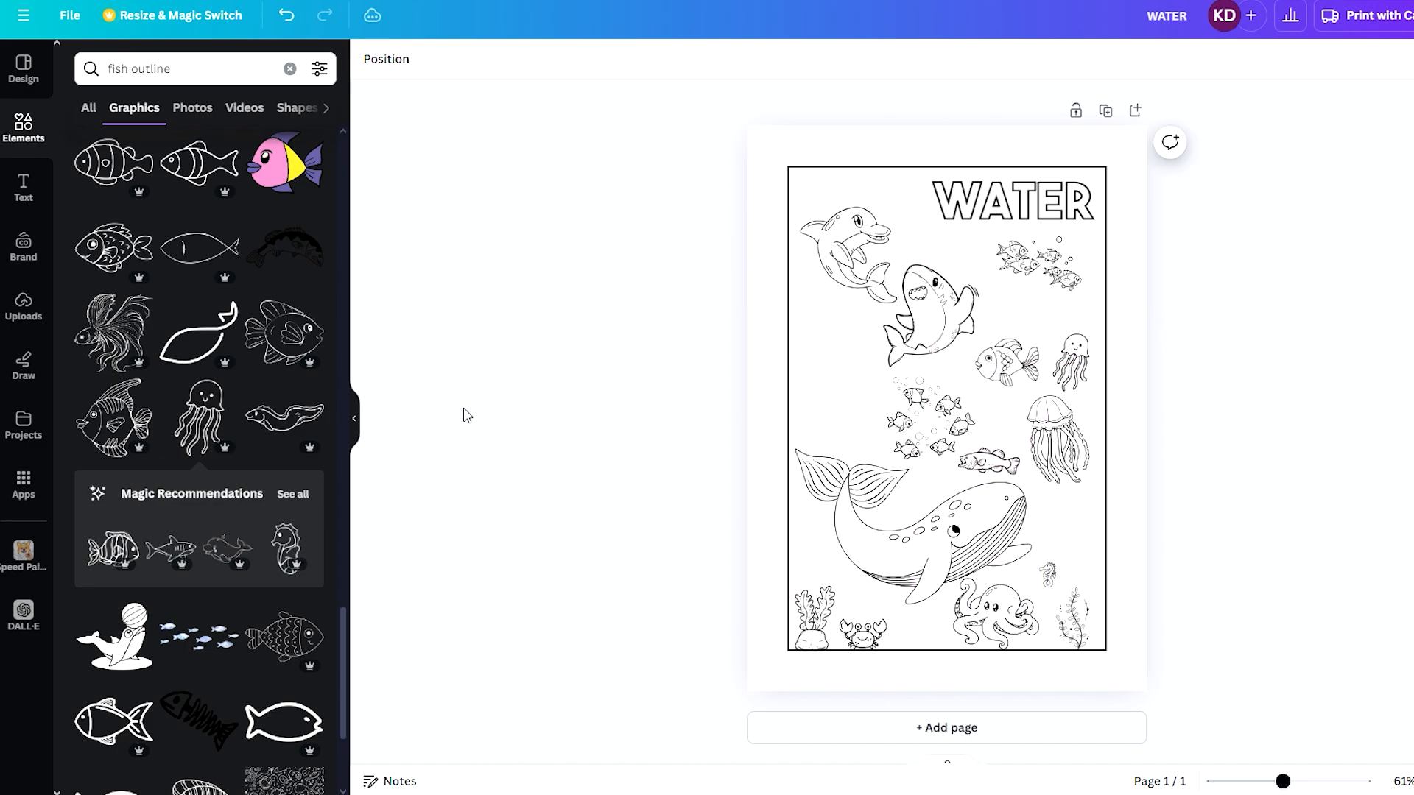
- Browse further through the fish outline graphics for more sea creatures that would suit the coloring page
scroll(140, 420, down, 3)
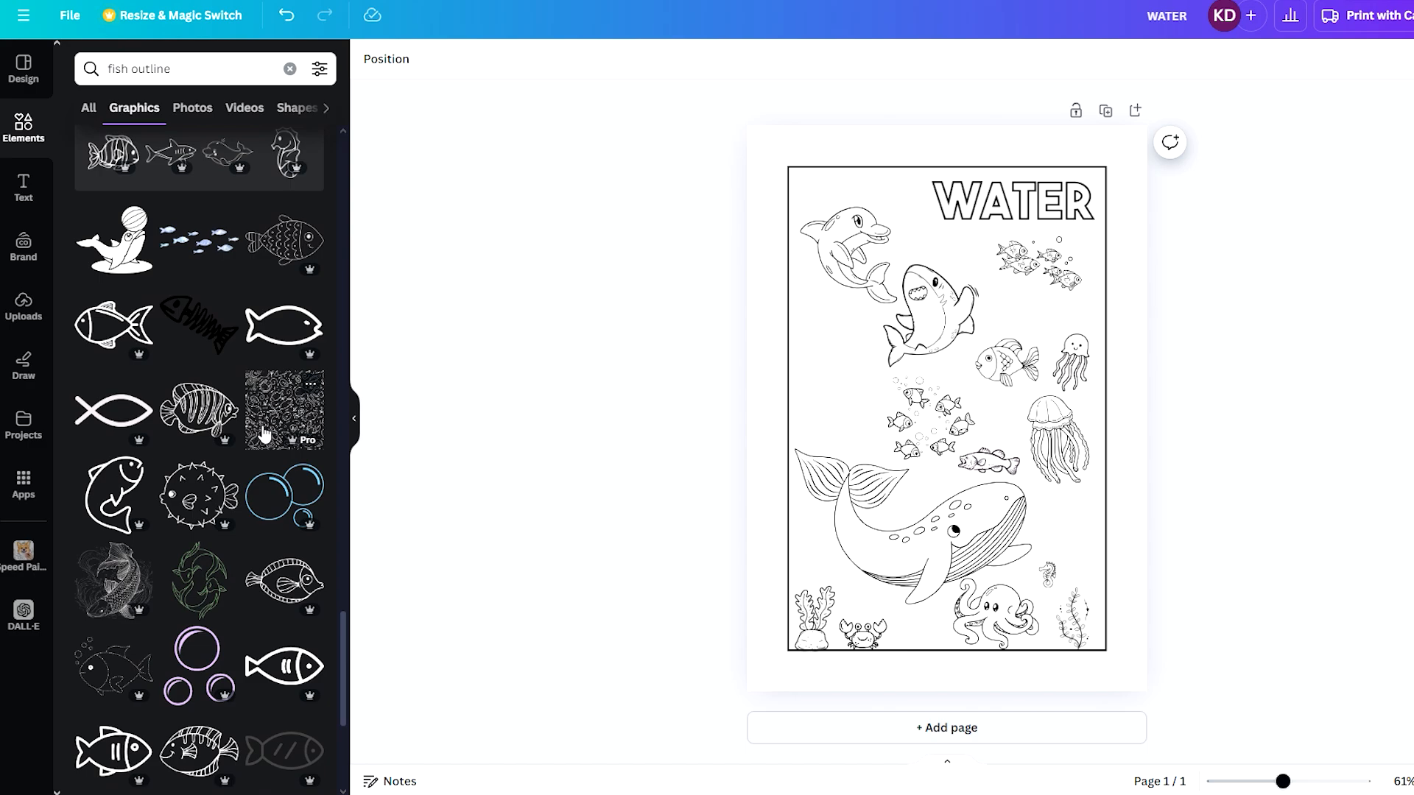
scroll(214, 423, down, 2)
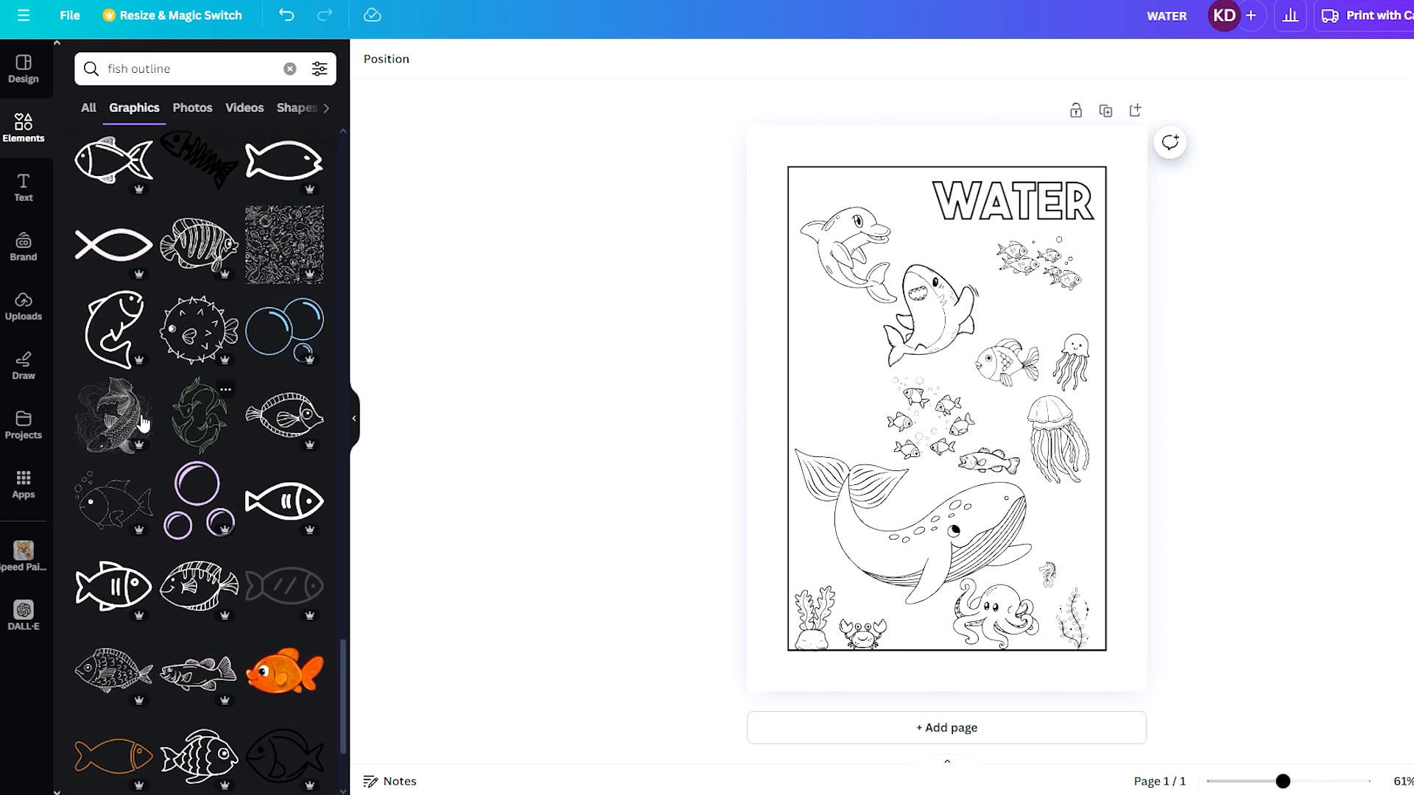
scroll(136, 426, down, 2)
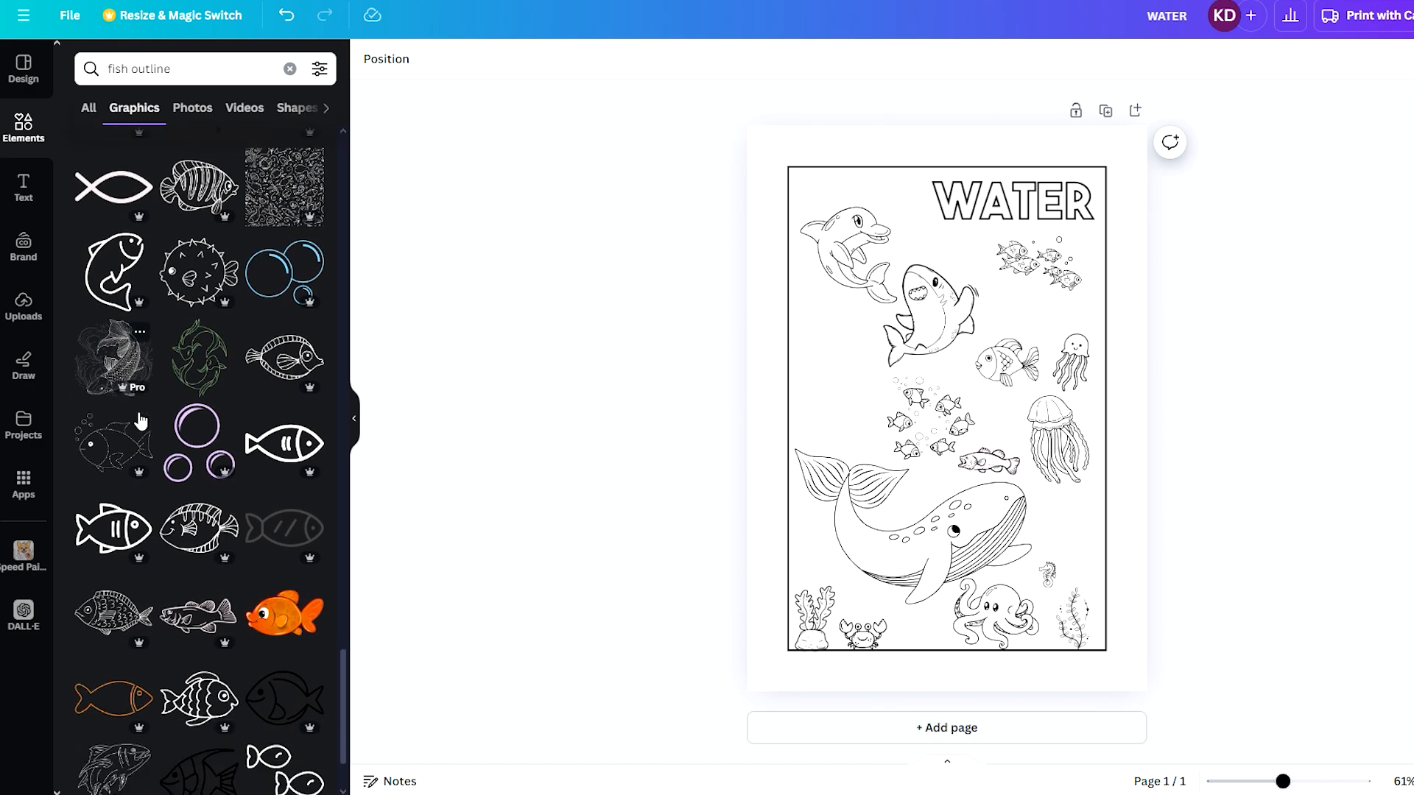
scroll(183, 438, down, 2)
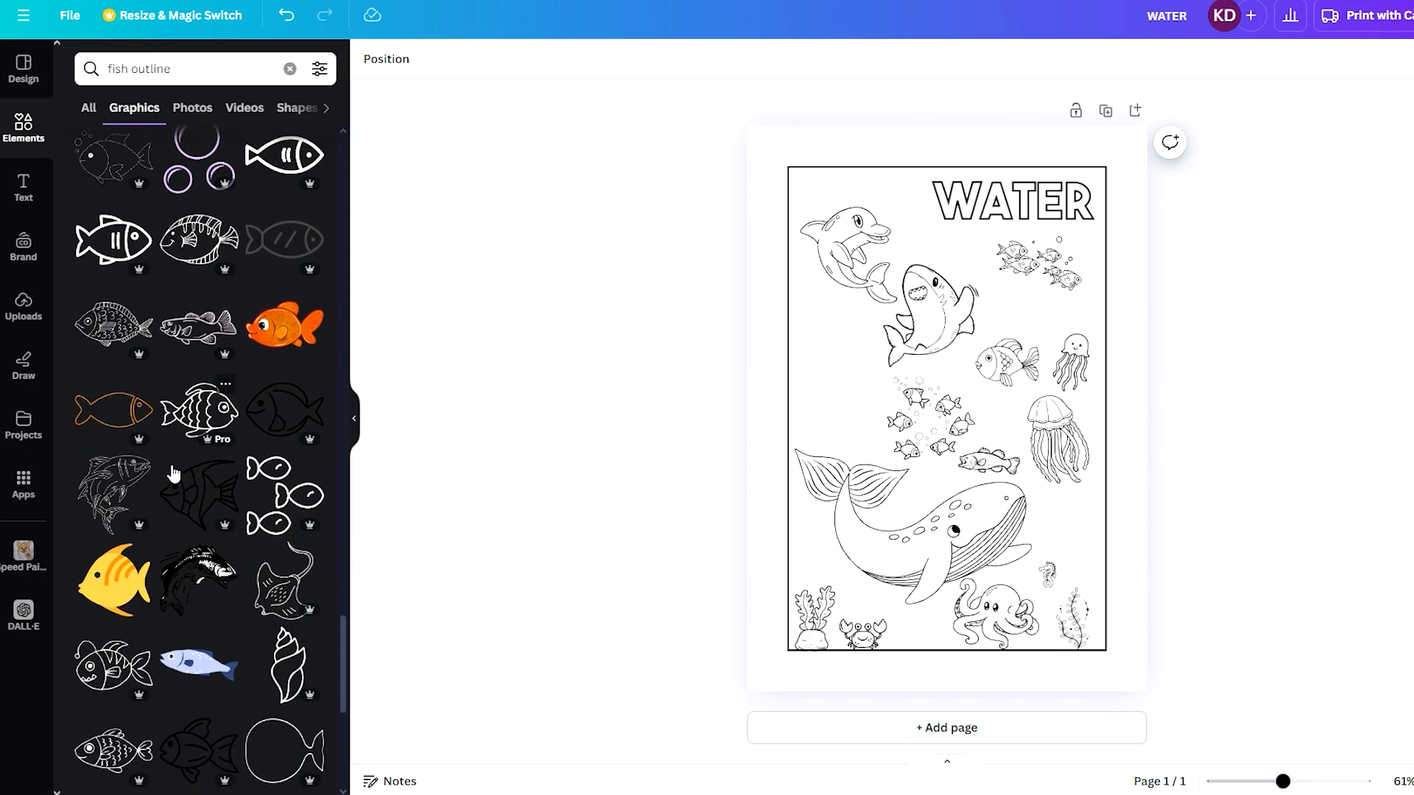
scroll(171, 517, down, 5)
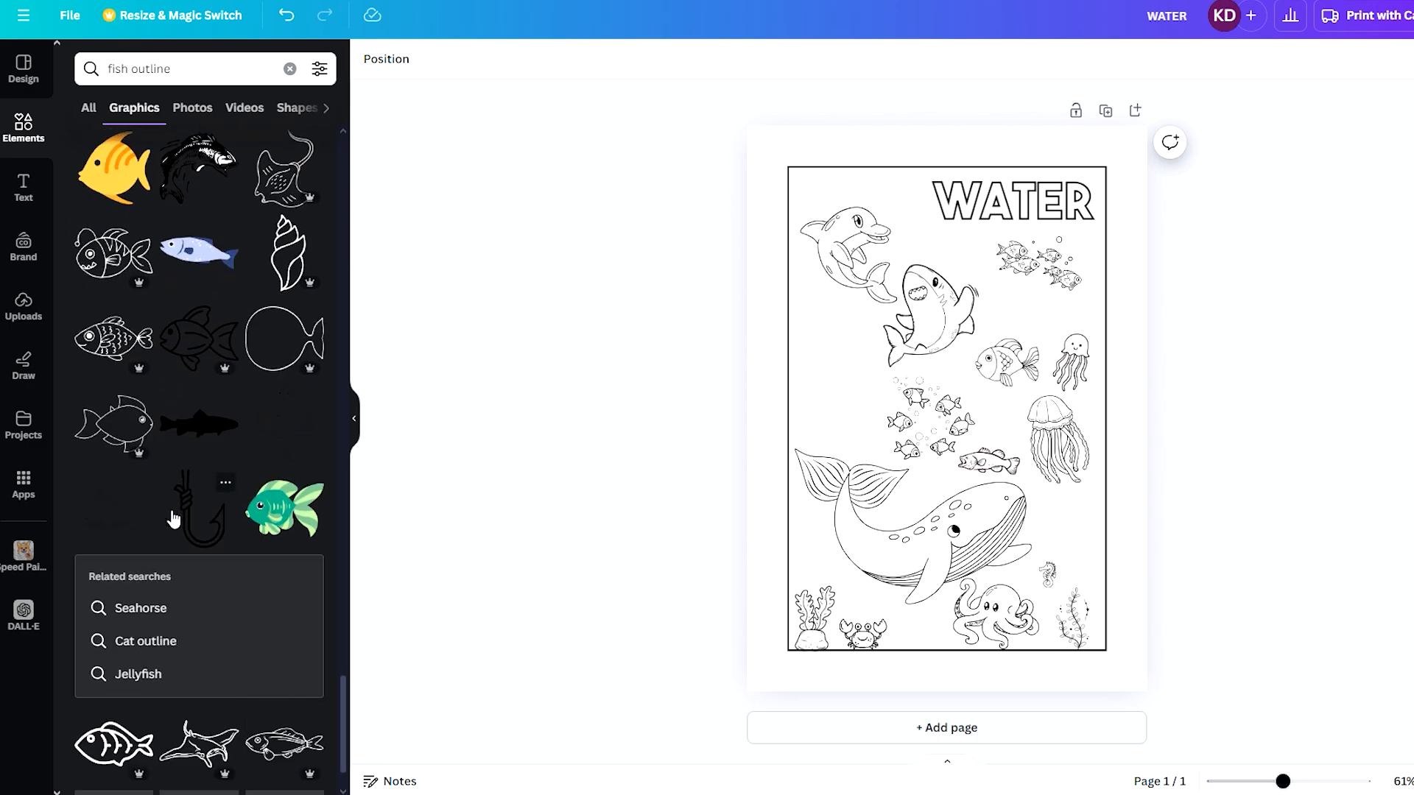
scroll(174, 514, down, 6)
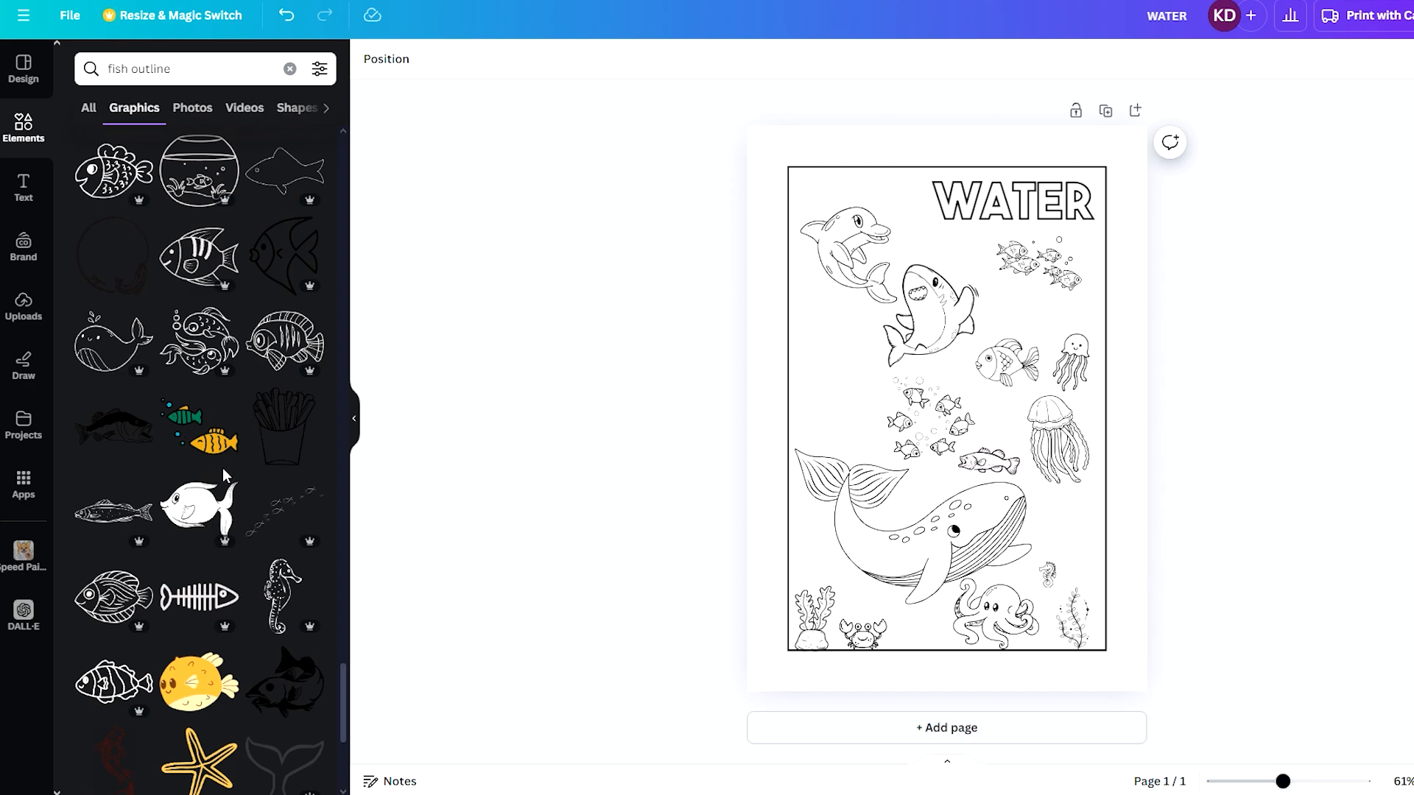
scroll(224, 473, down, 3)
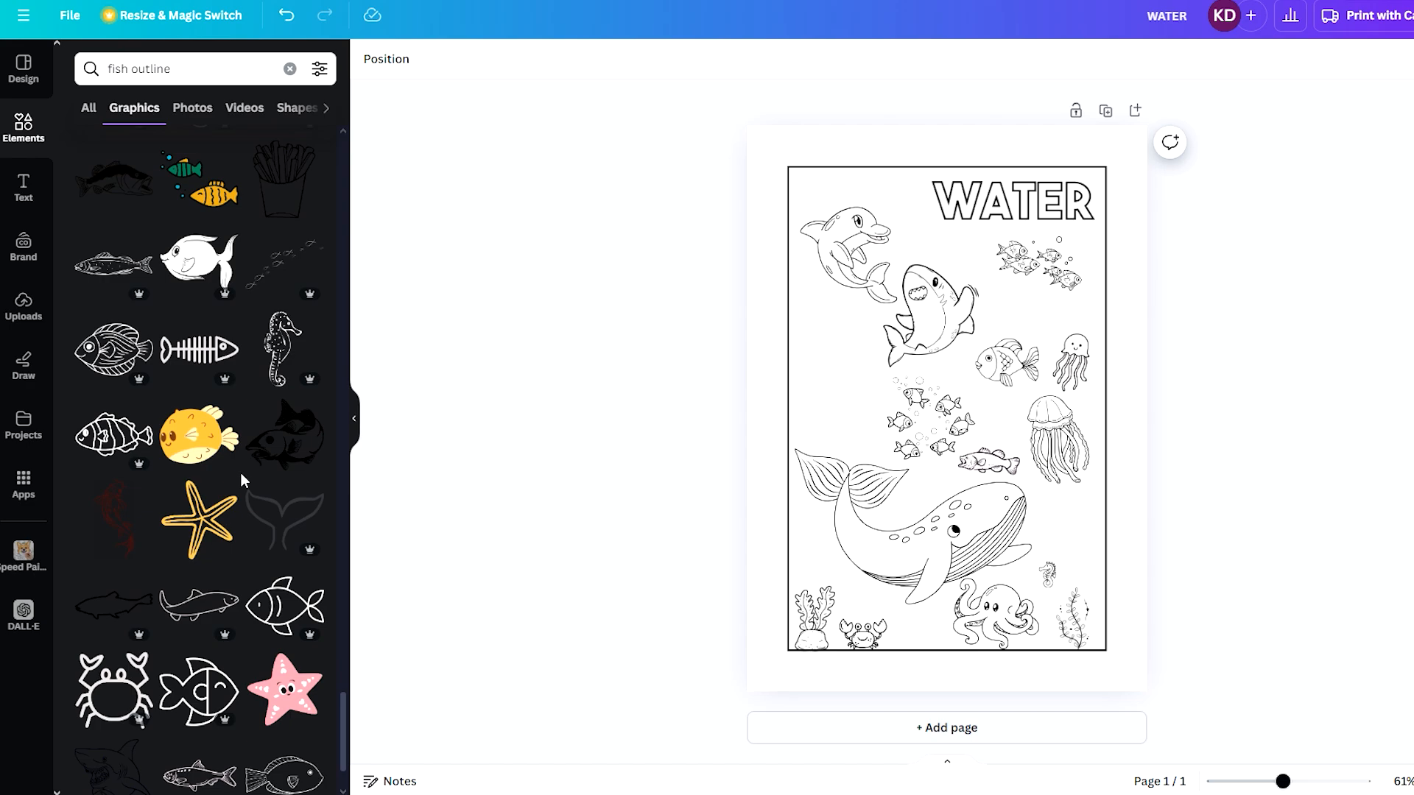
scroll(241, 475, down, 5)
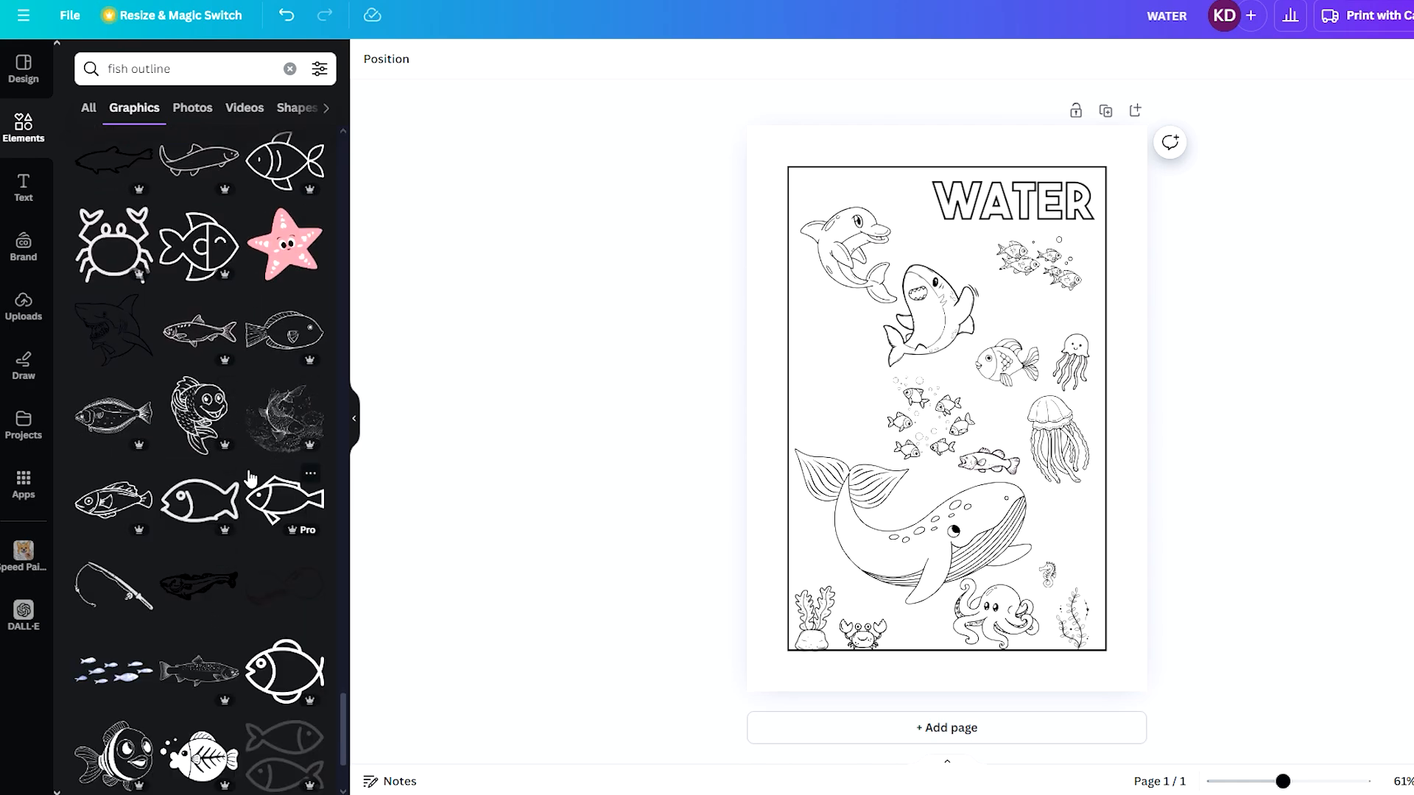
scroll(248, 477, down, 4)
scroll(245, 468, down, 3)
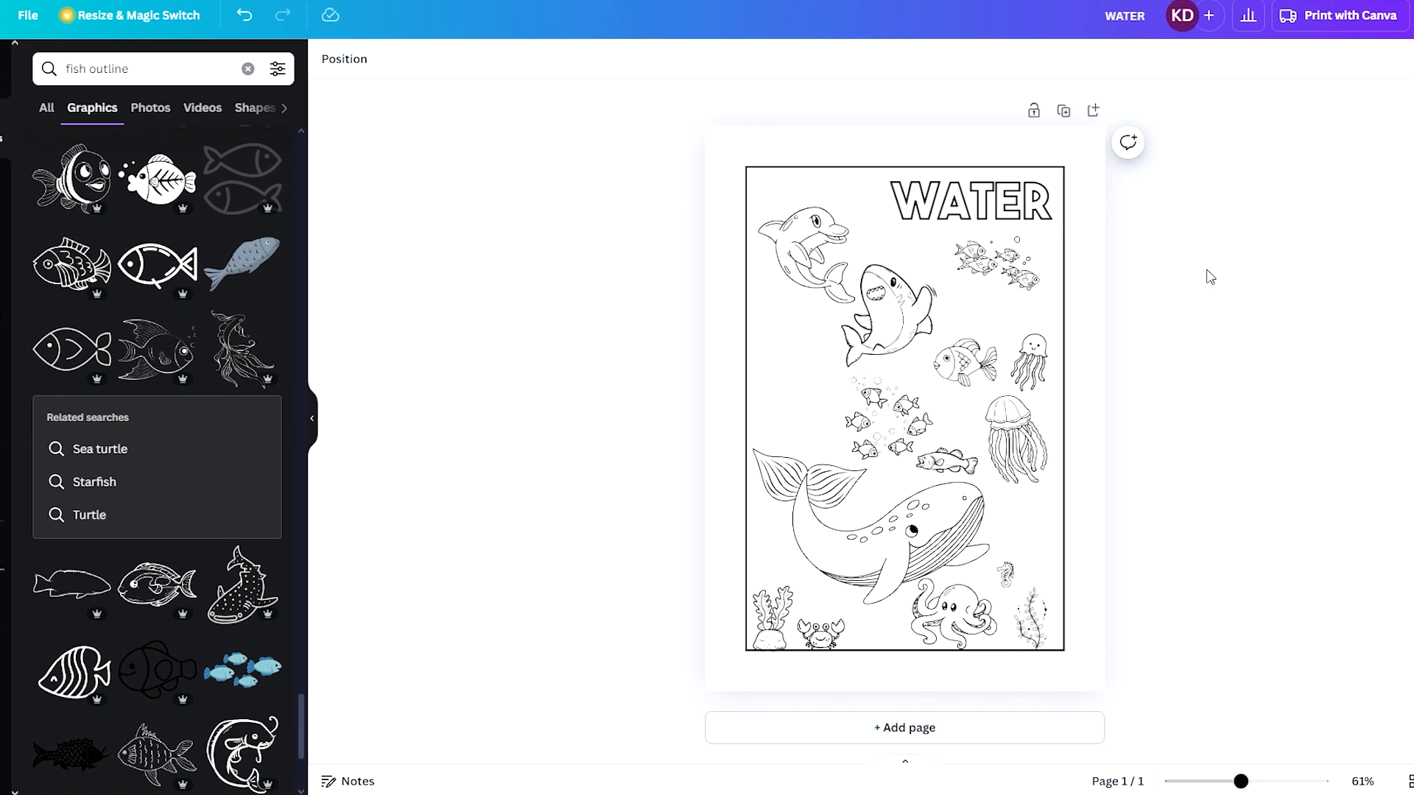
- Download the coloring page as a PDF Print file, saving it as WATER.pdf in the Documents download folder
click(1374, 22)
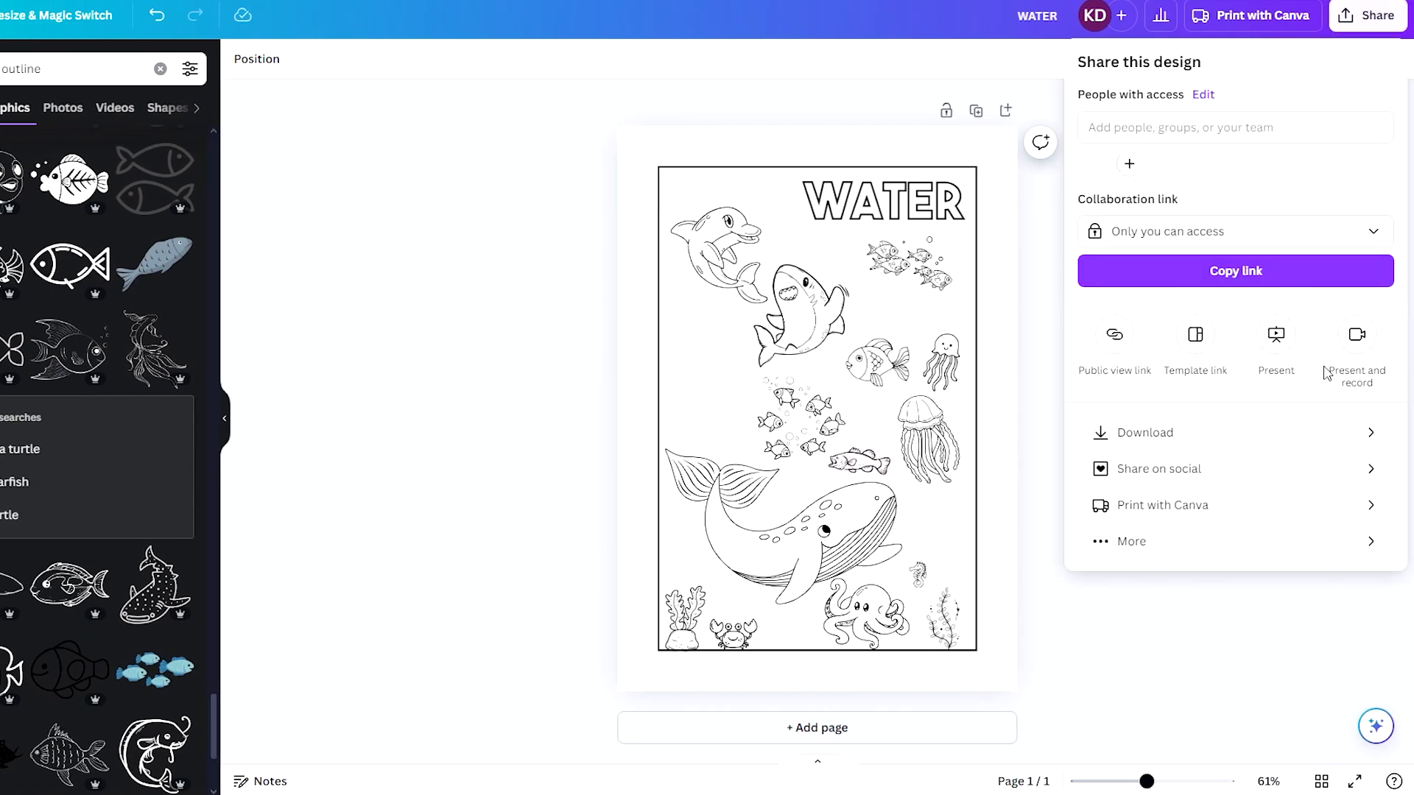
click(1259, 436)
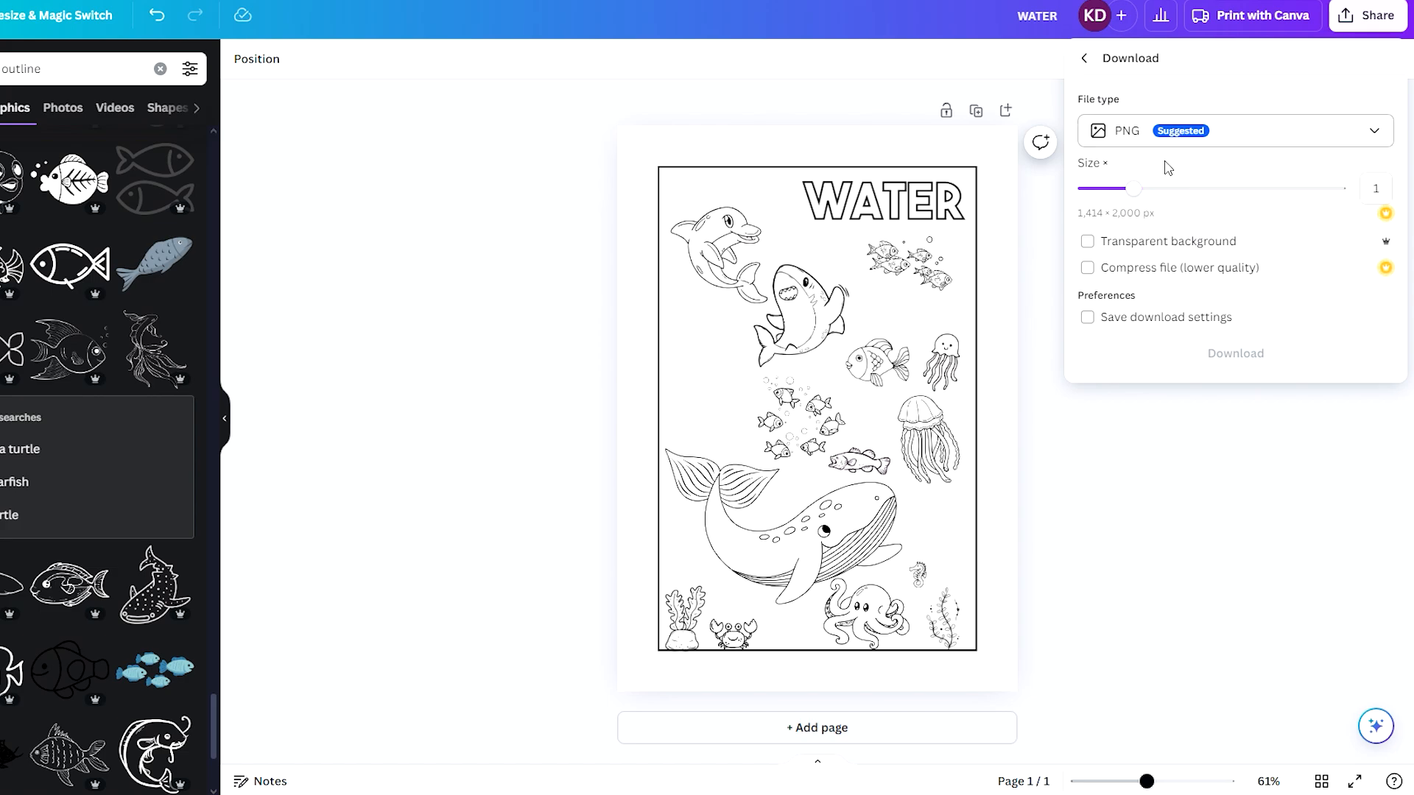
click(1116, 142)
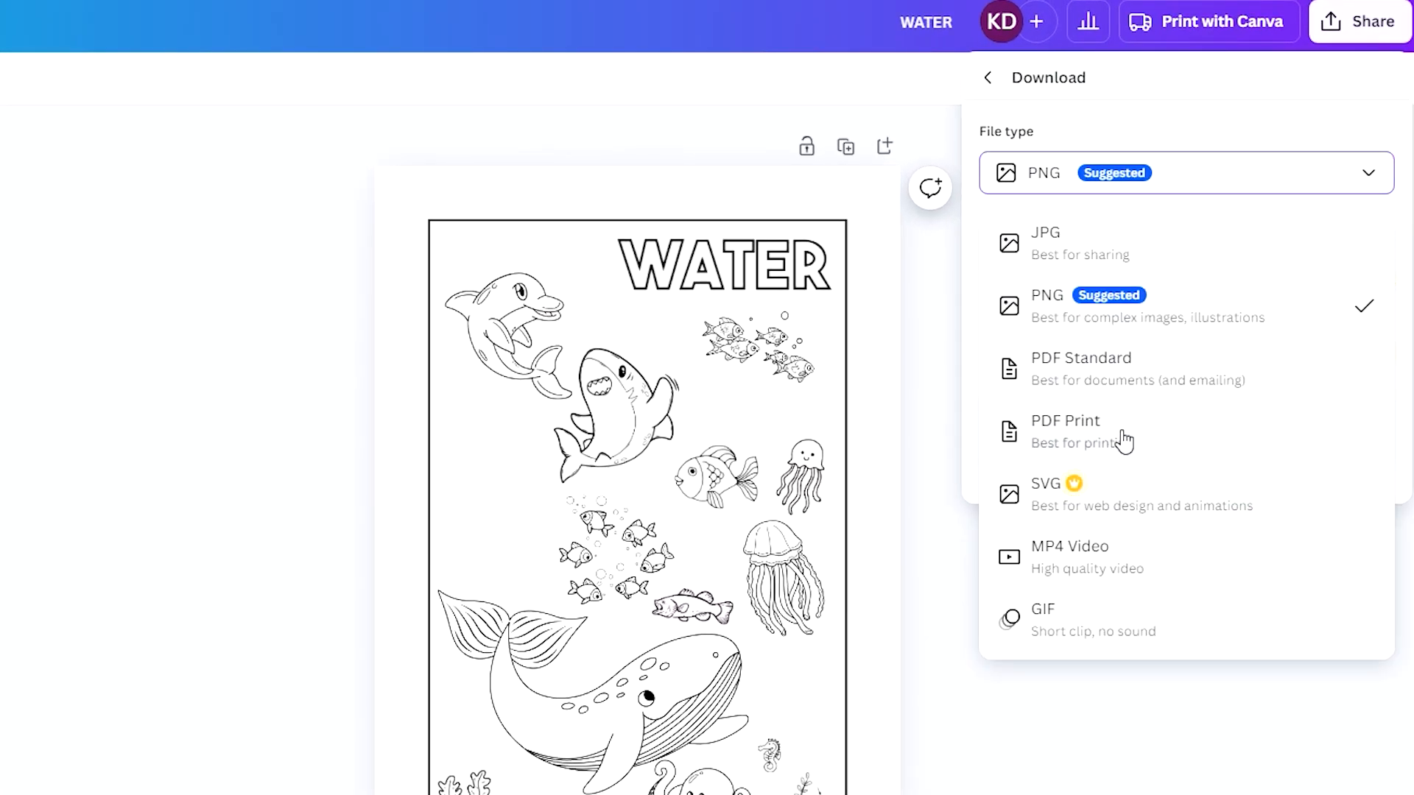
click(1046, 440)
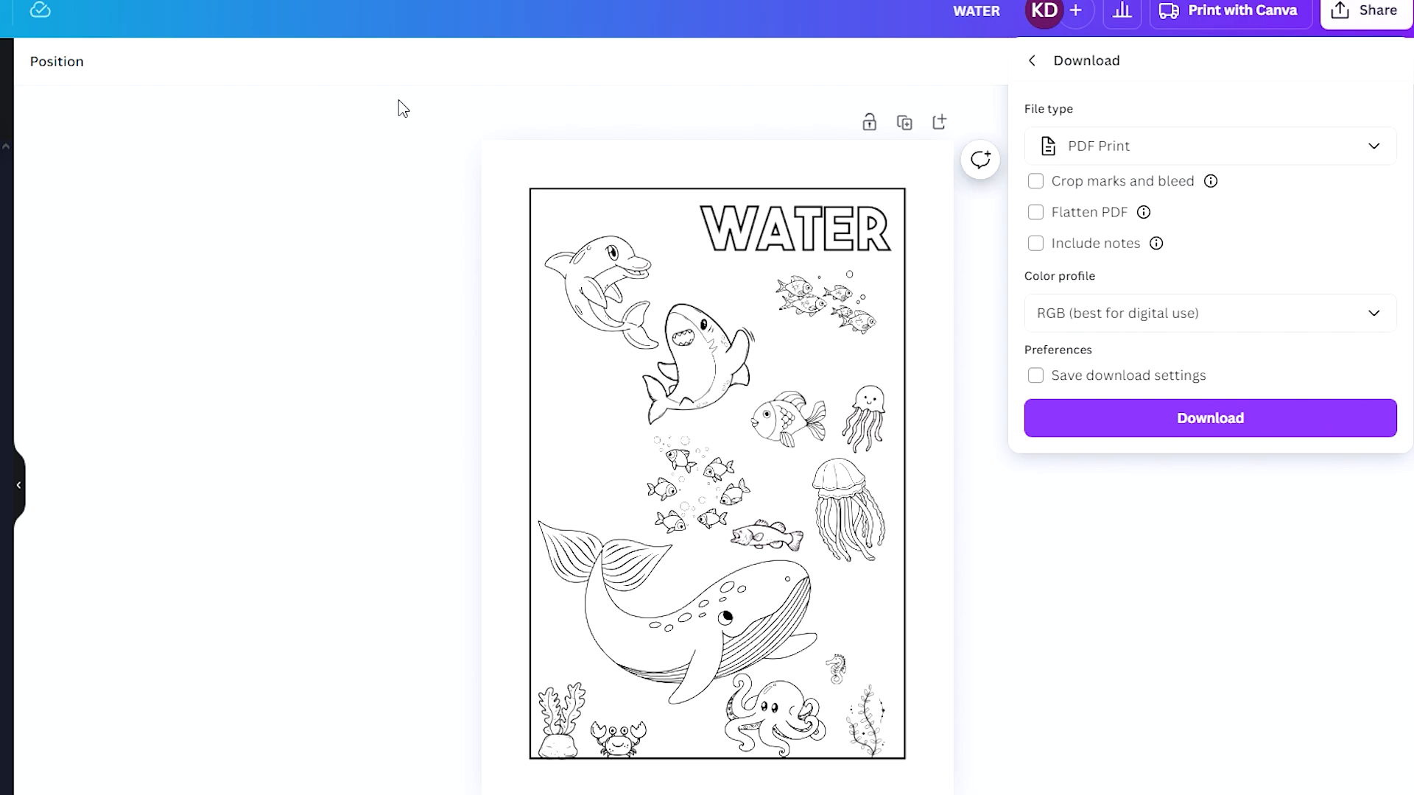
click(1169, 422)
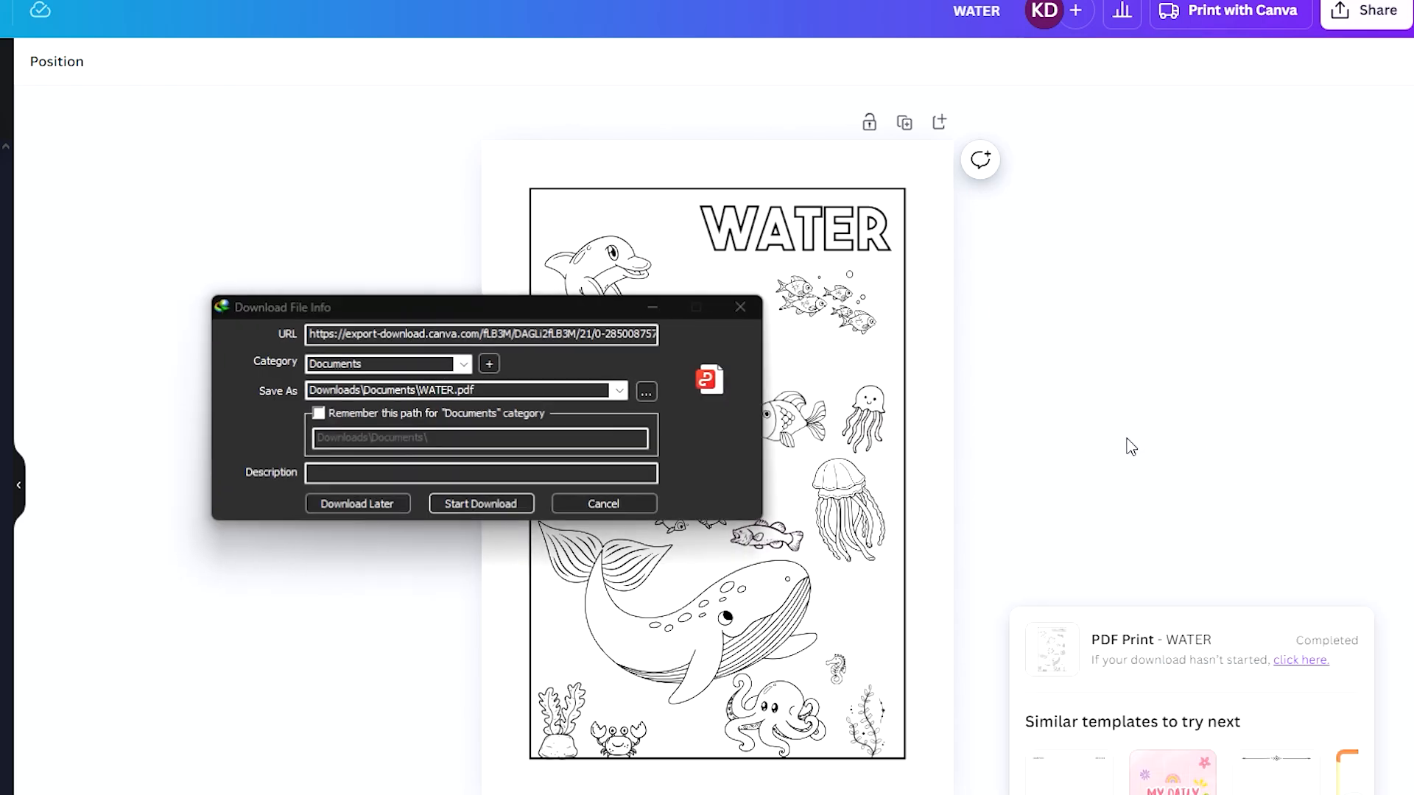
click(480, 504)
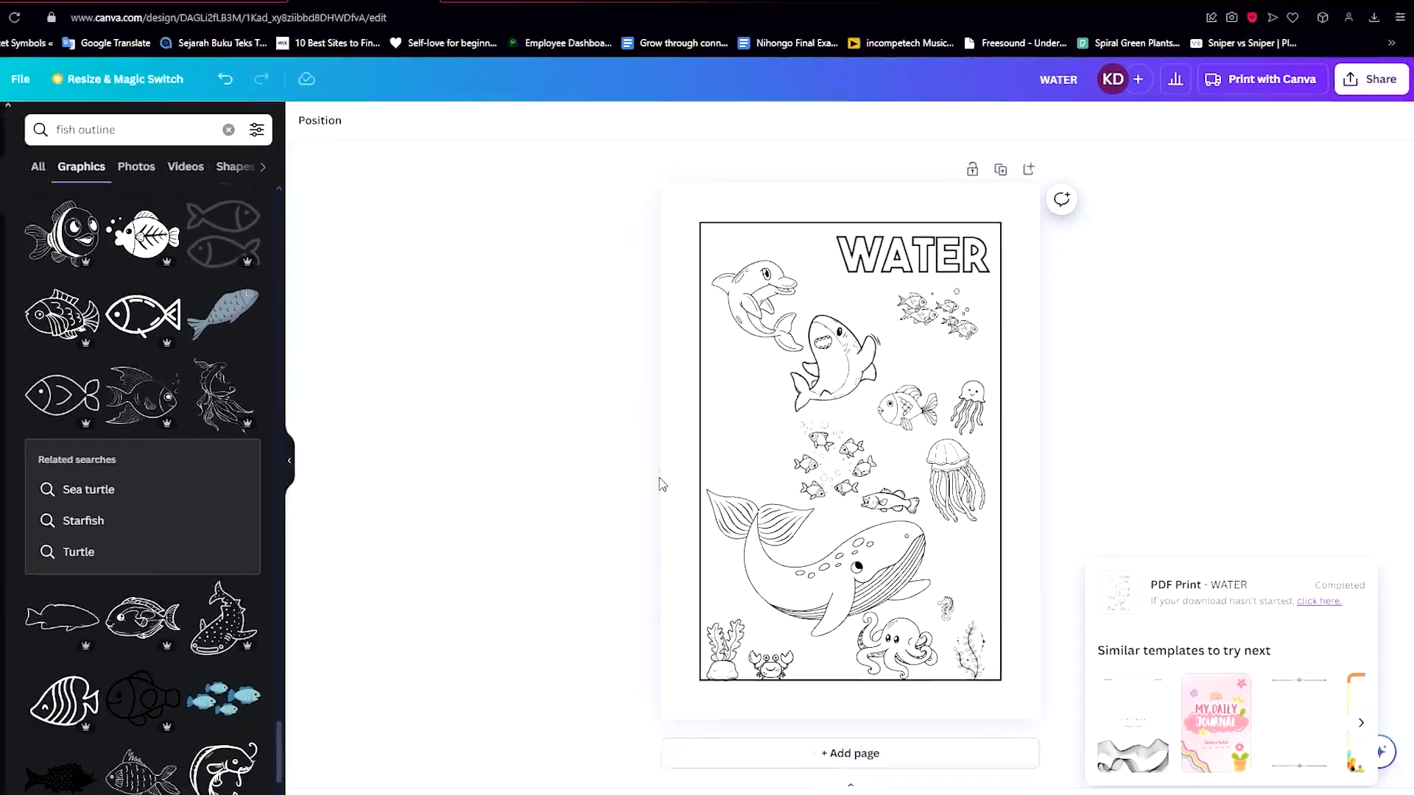